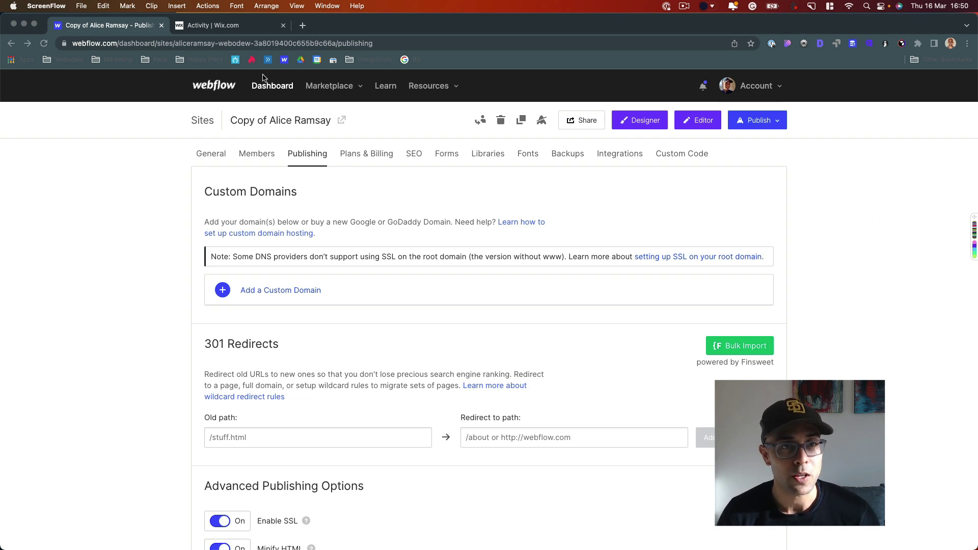
- Switch from the Webflow publishing settings to the Wix dashboard of the site
left_click(228, 23)
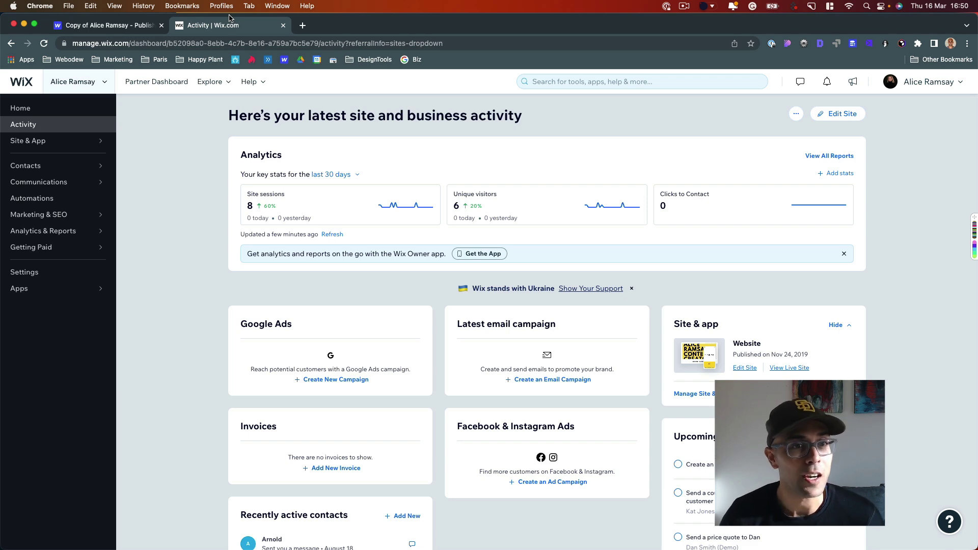
left_click(135, 26)
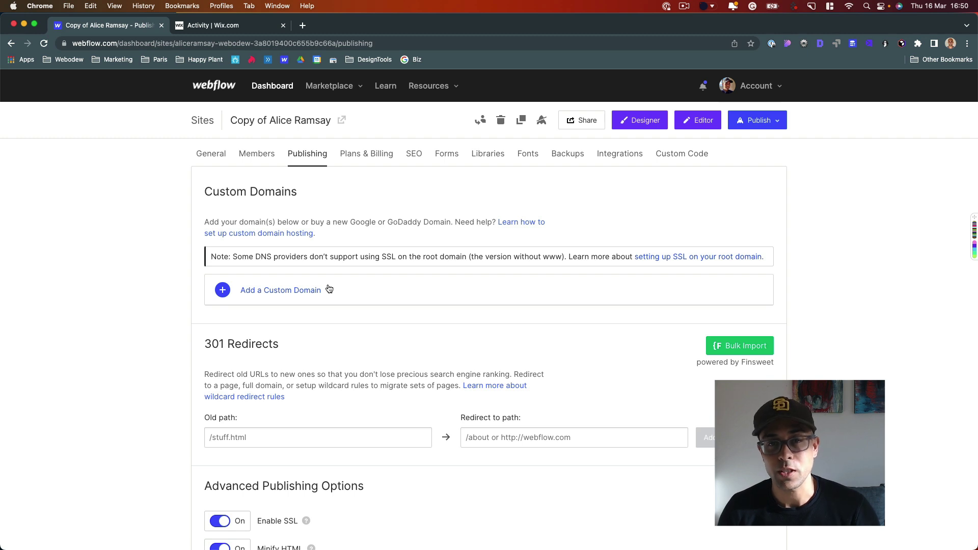
left_click(249, 24)
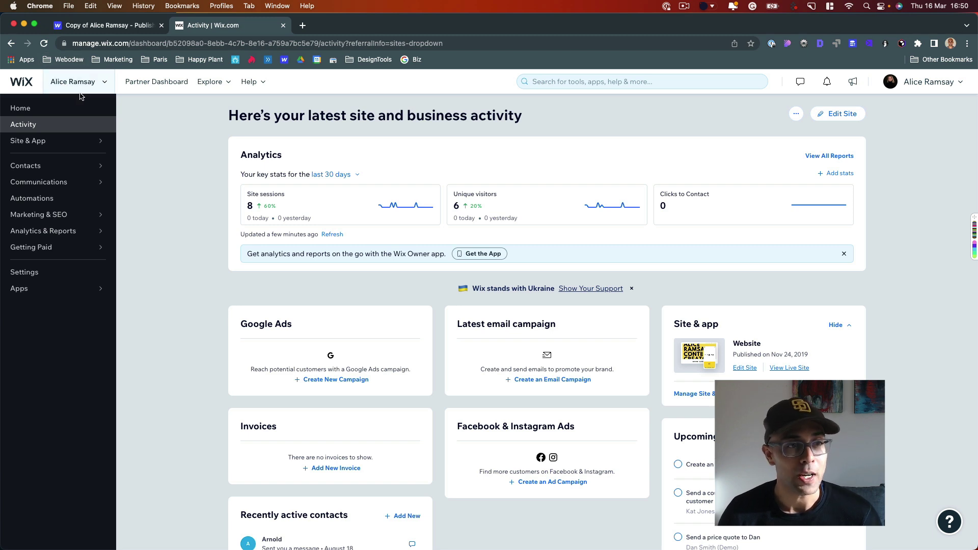
- Try to open the general Wix dashboard by shortening the page address to manage.wix.com/dashboard/, and return to the site's activity page
left_click(62, 90)
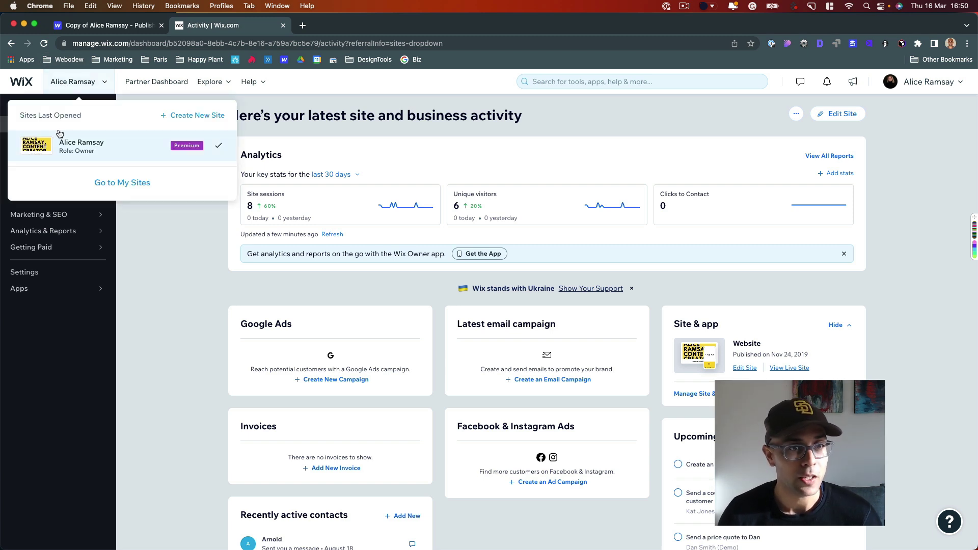
left_click(172, 43)
left_click_drag(199, 43, 468, 42)
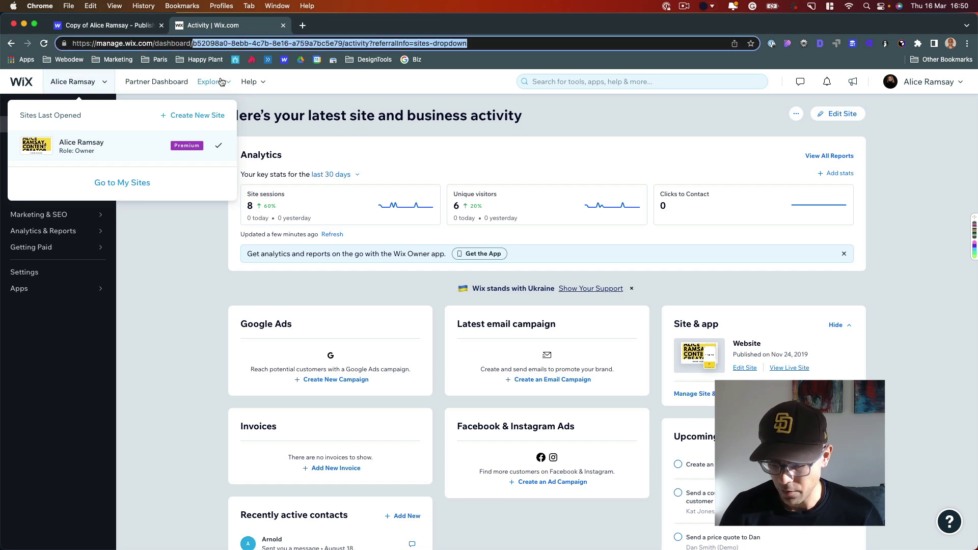
key("BackSpace")
key("Return")
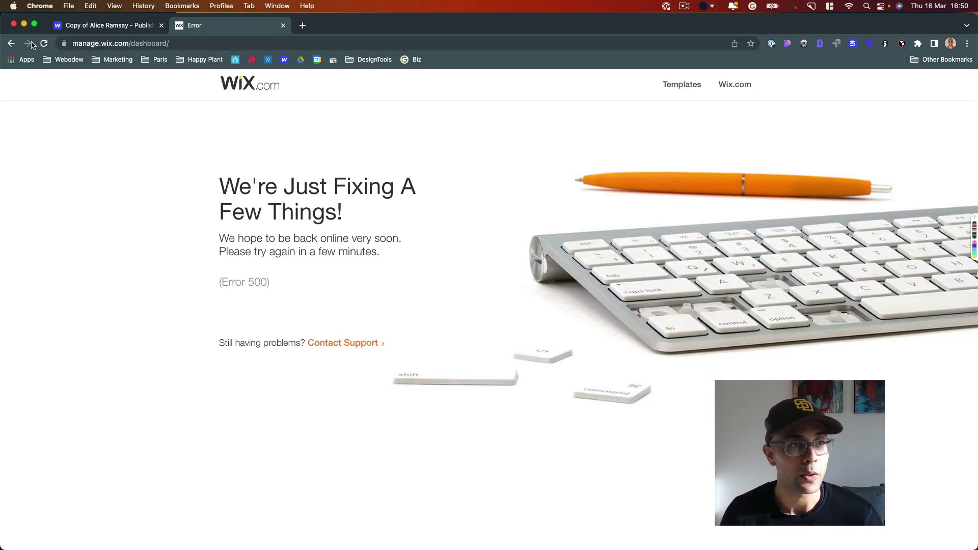
left_click(10, 43)
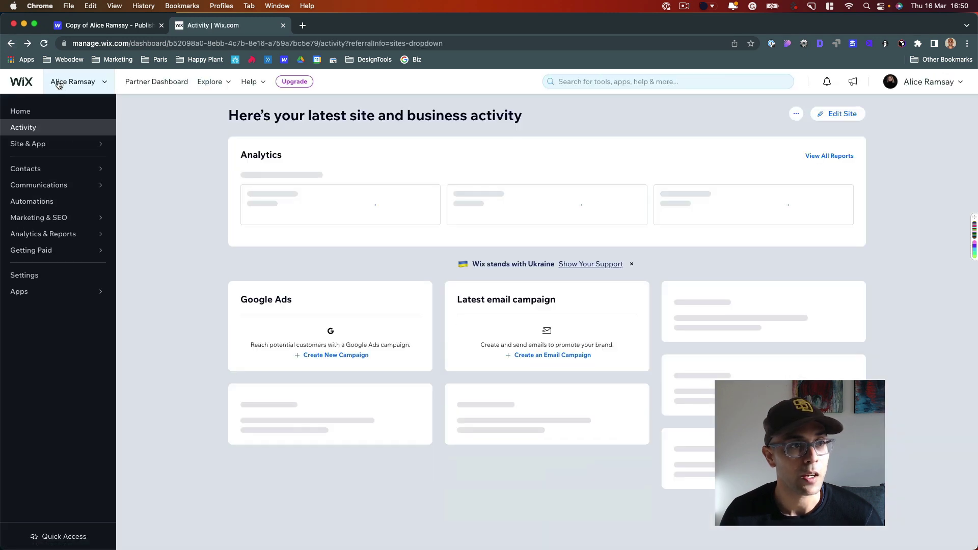
- Go to the list of all Wix sites and open the dashboard of the premium site
left_click(63, 82)
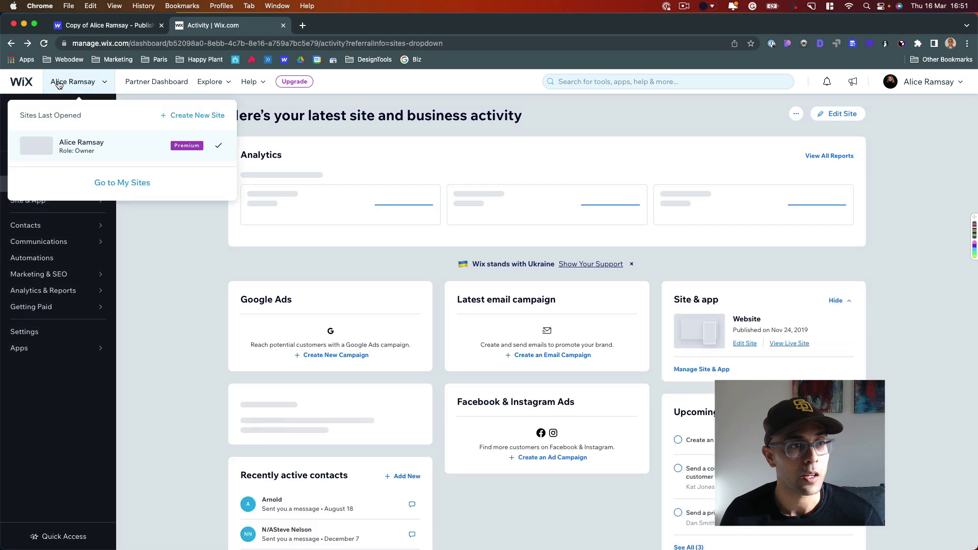
left_click(122, 181)
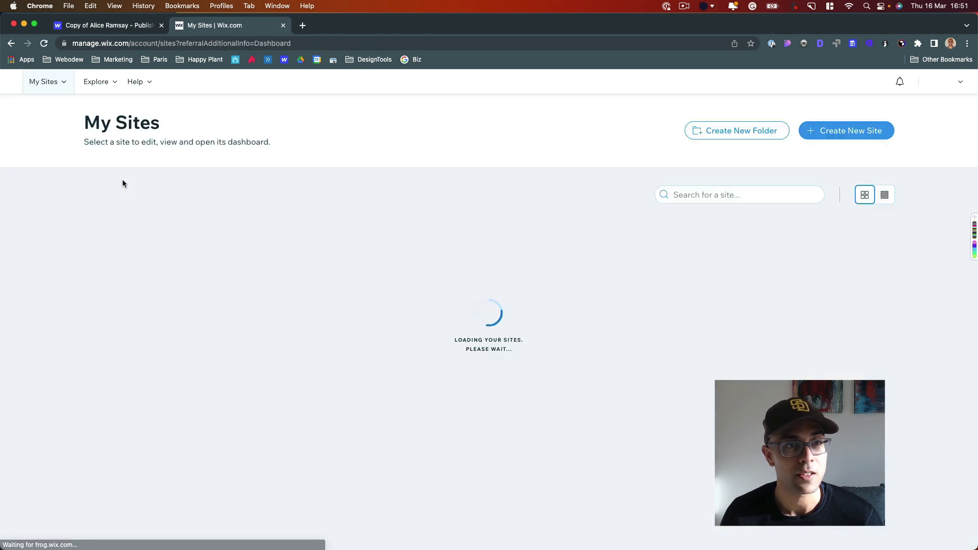
mouse_move(205, 282)
left_click(164, 279)
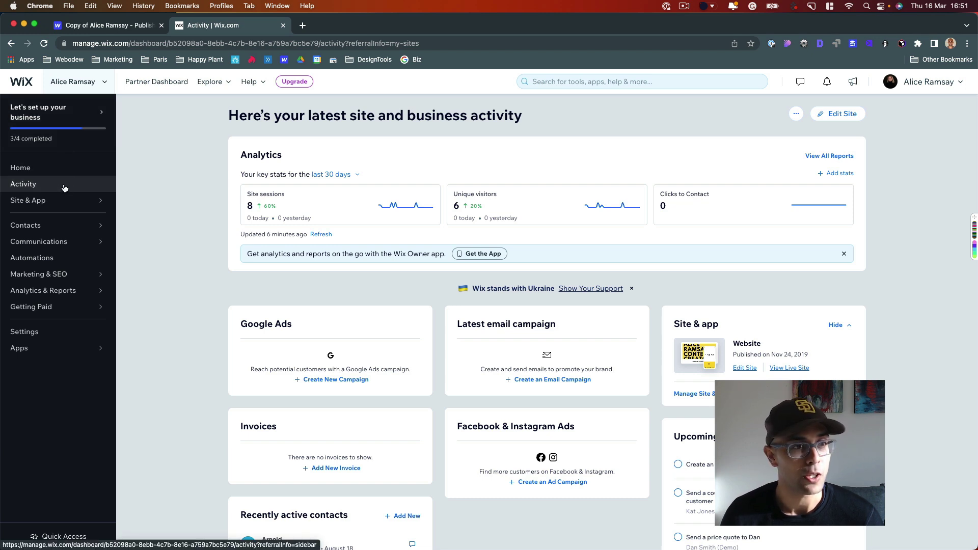
- Open the domain management of the Wix website and display the DNS records of its primary domain
left_click(53, 205)
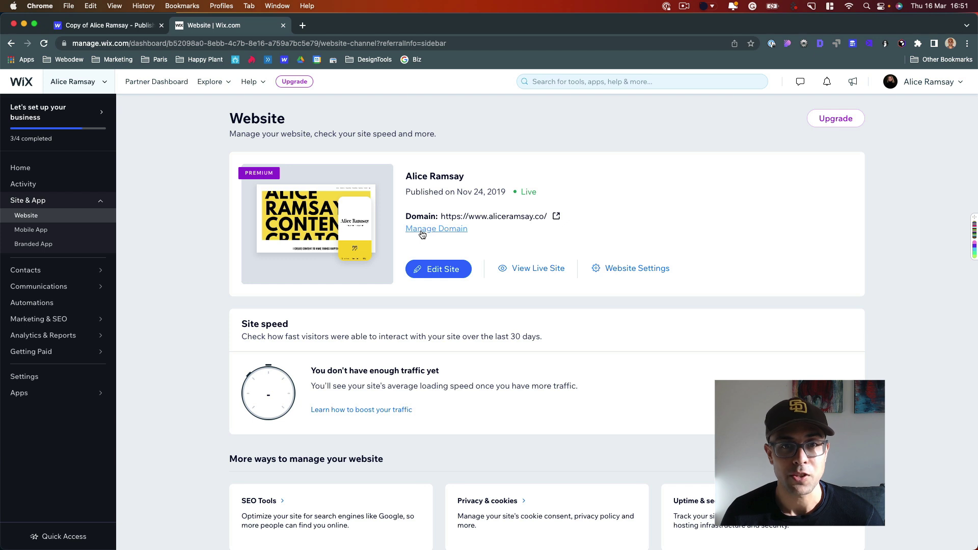
left_click(421, 230)
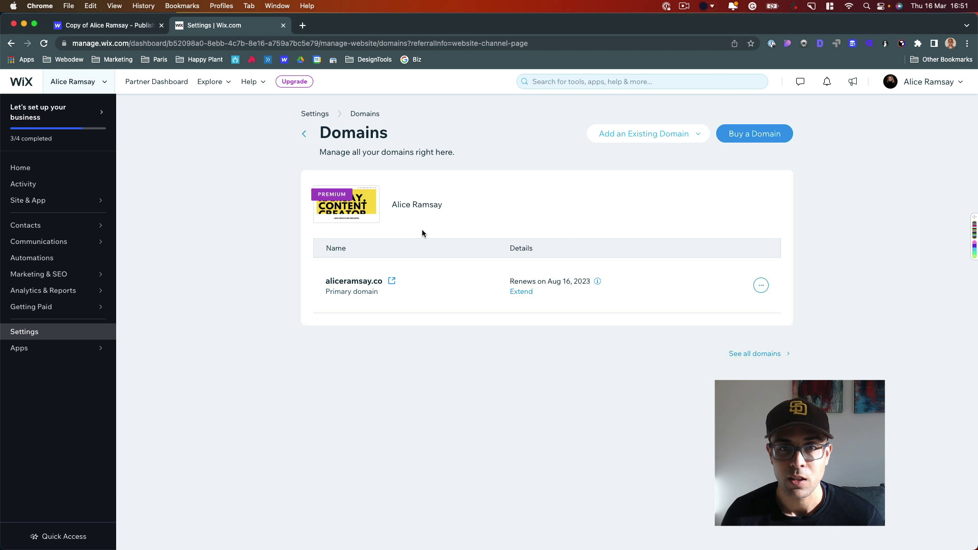
left_click(761, 286)
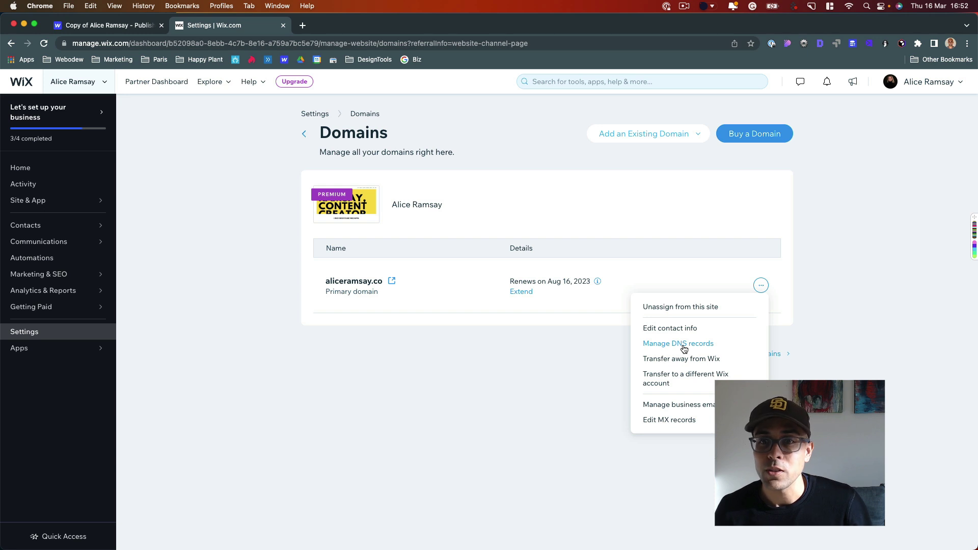
left_click(683, 344)
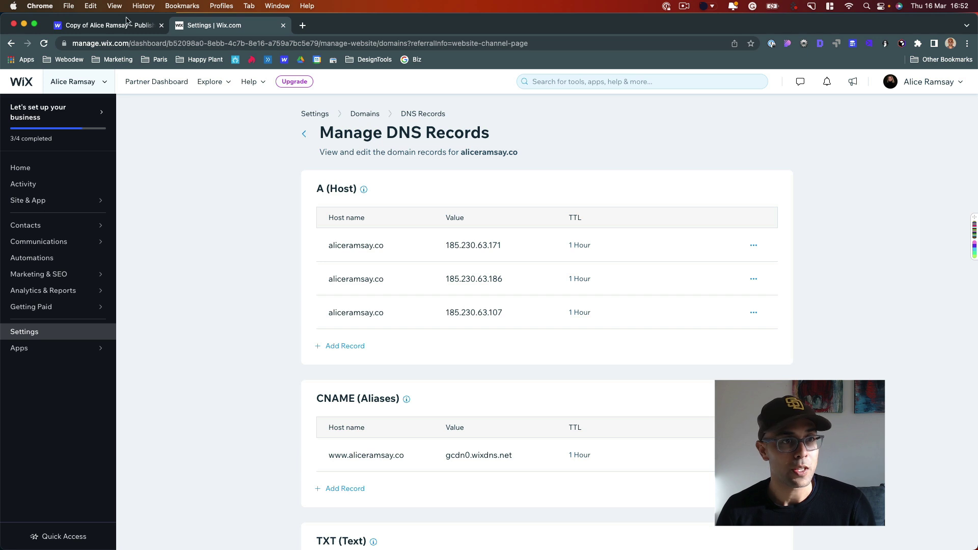
- Copy the domain name from the Wix DNS records page and add it to the Webflow site as an existing custom domain
left_click_drag(523, 154, 459, 154)
key("super+c")
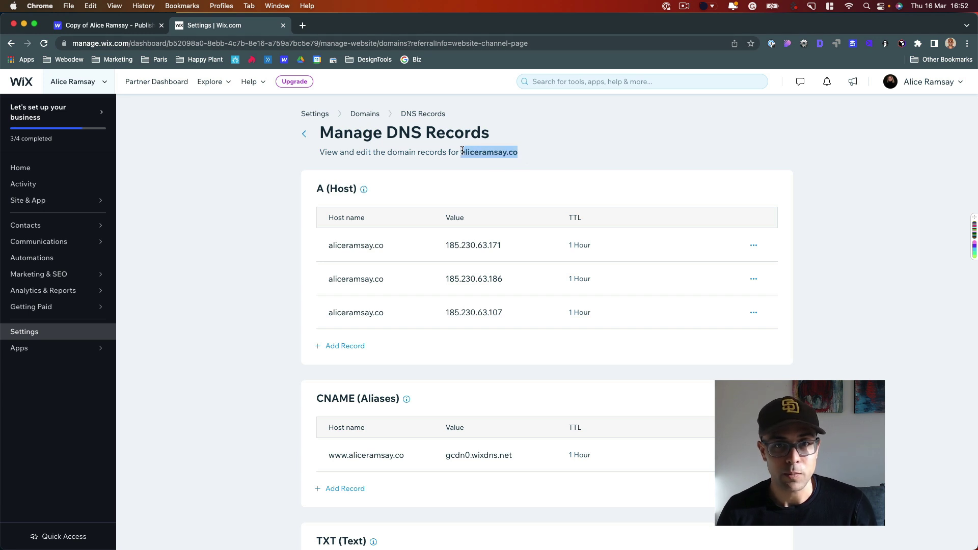
left_click(144, 29)
left_click(283, 290)
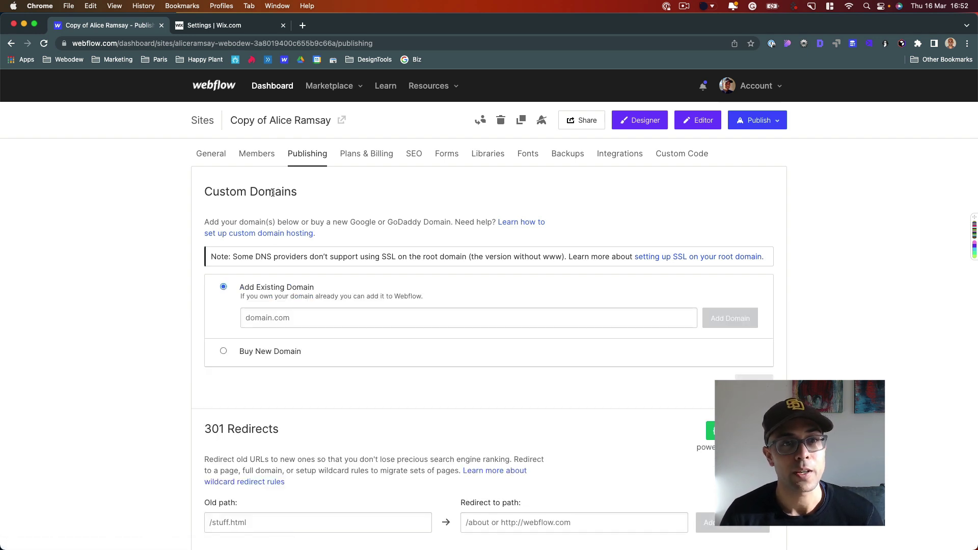
left_click(263, 315)
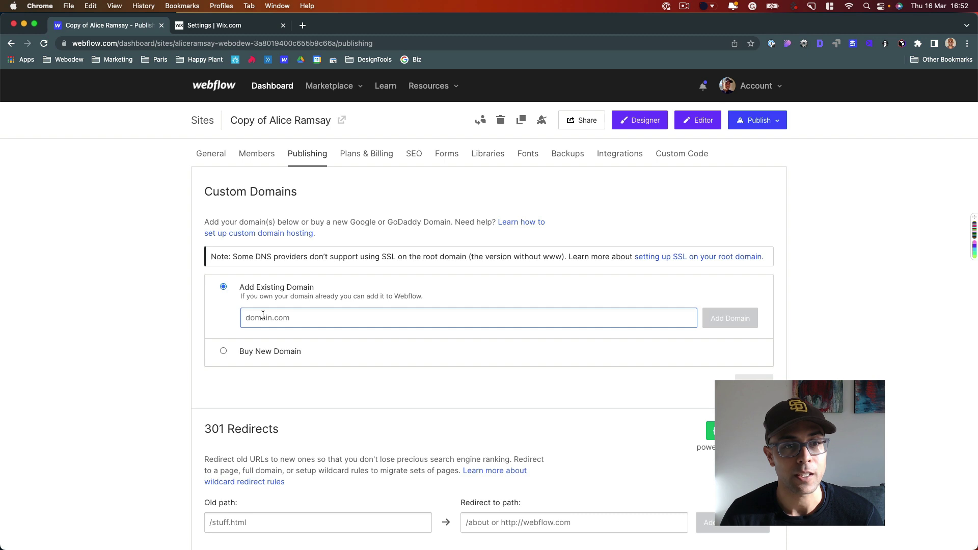
key("super+v")
left_click(713, 314)
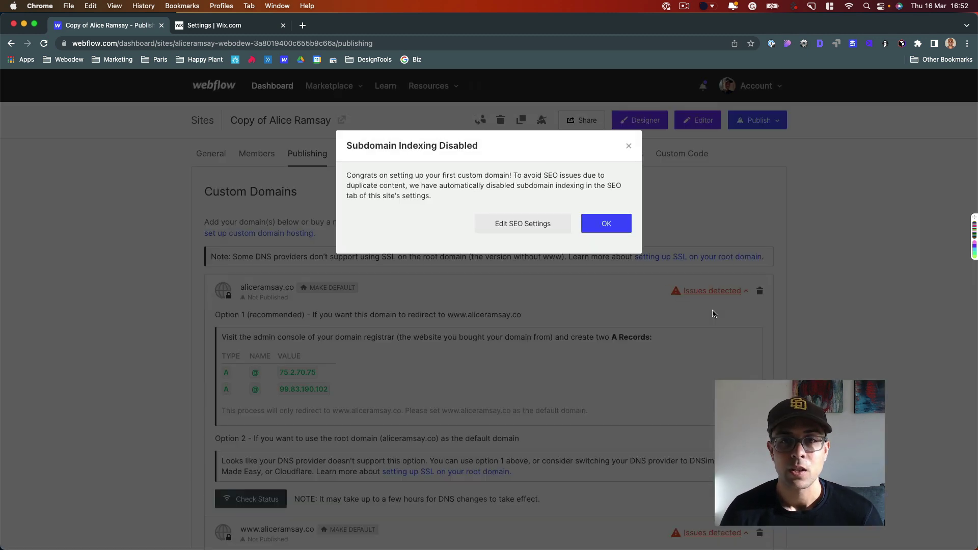
left_click(606, 224)
scroll(613, 225, "down", 8)
scroll(481, 209, "up", 5)
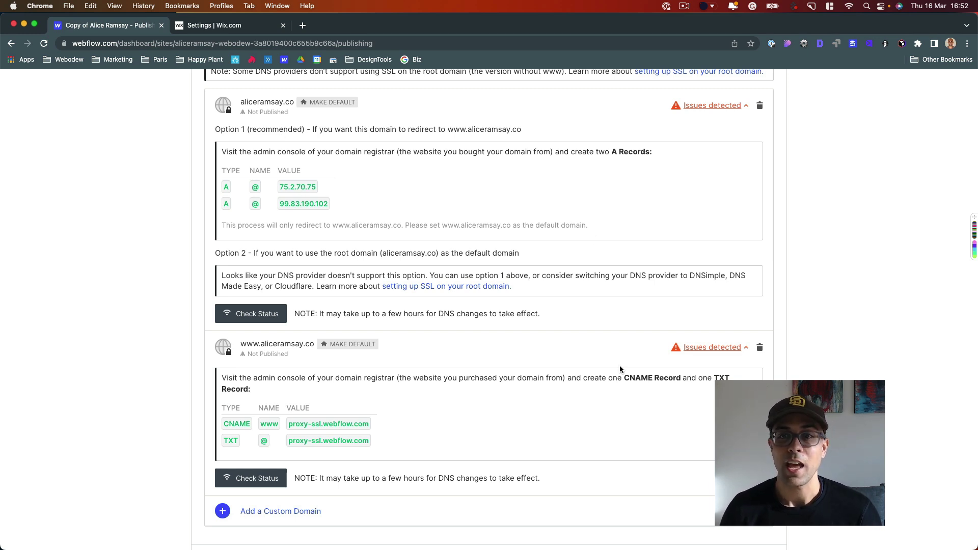
- Review the A (Host) records in Wix and copy the first required A record value, 75.2.70.75, from Webflow
left_click(207, 25)
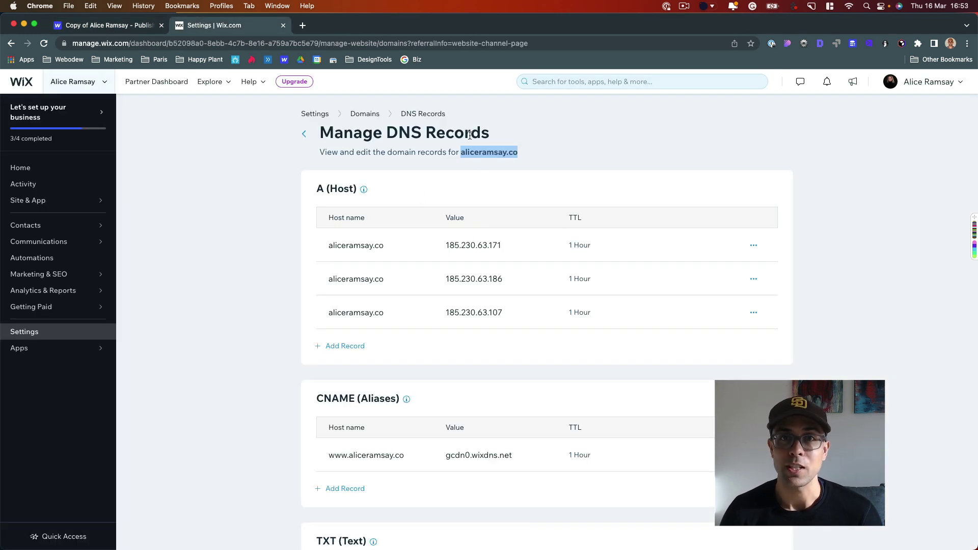
scroll(287, 201, "down", 1)
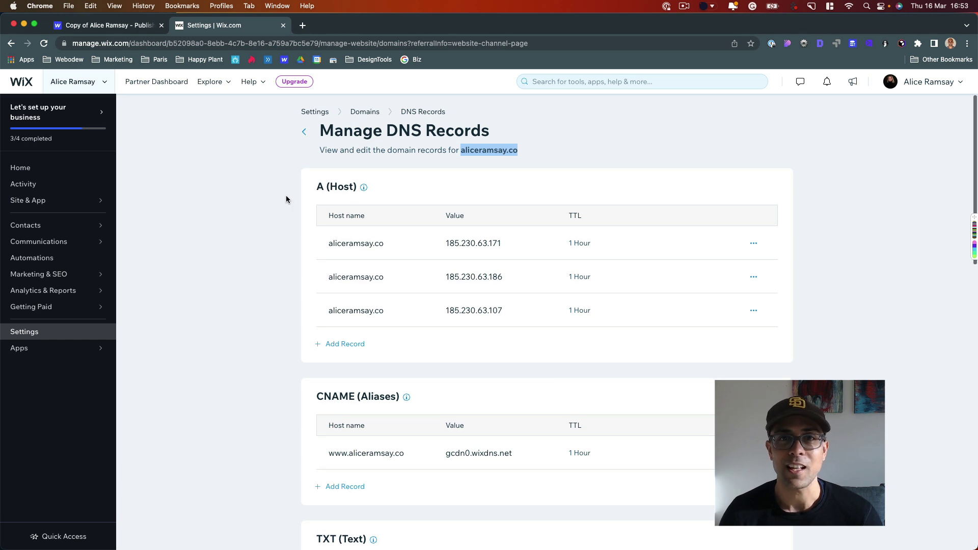
scroll(279, 182, "up", 1)
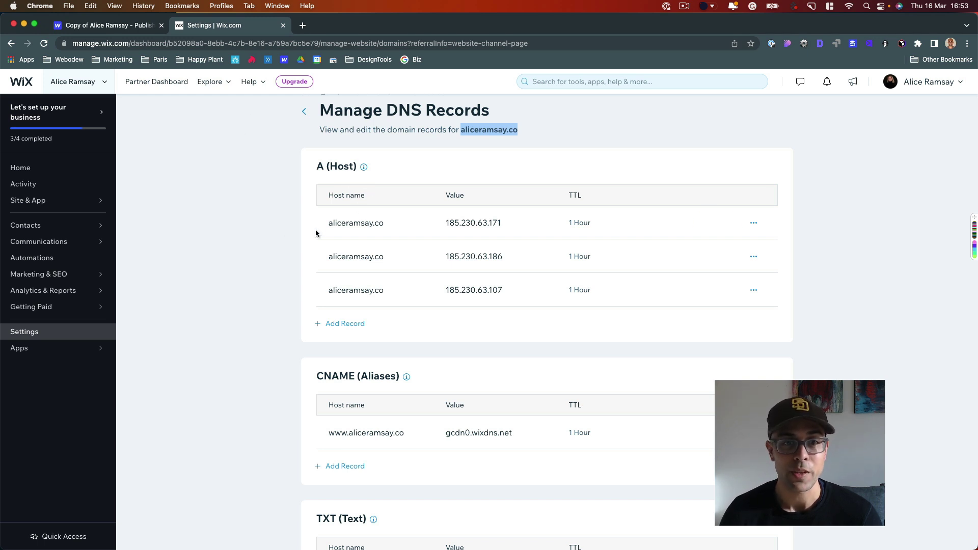
mouse_move(319, 233)
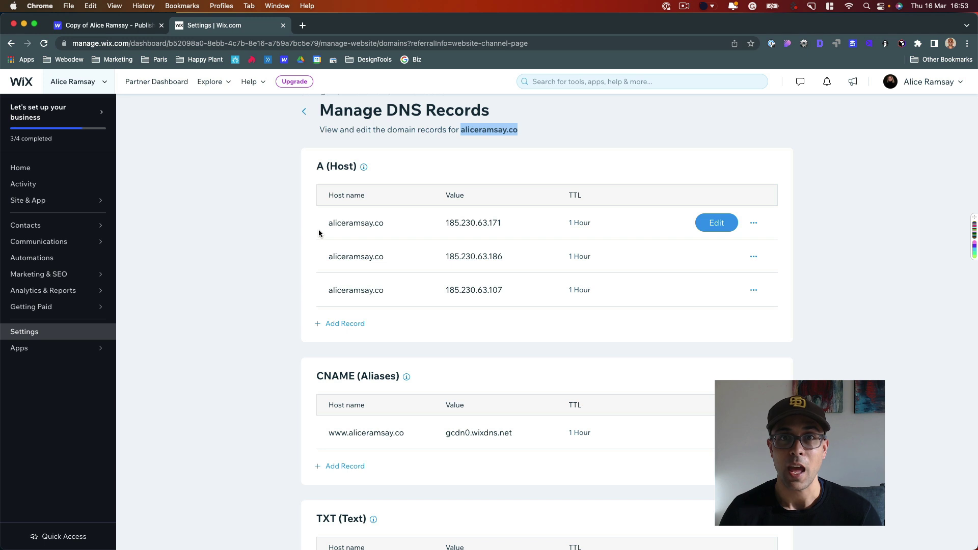
left_click(131, 27)
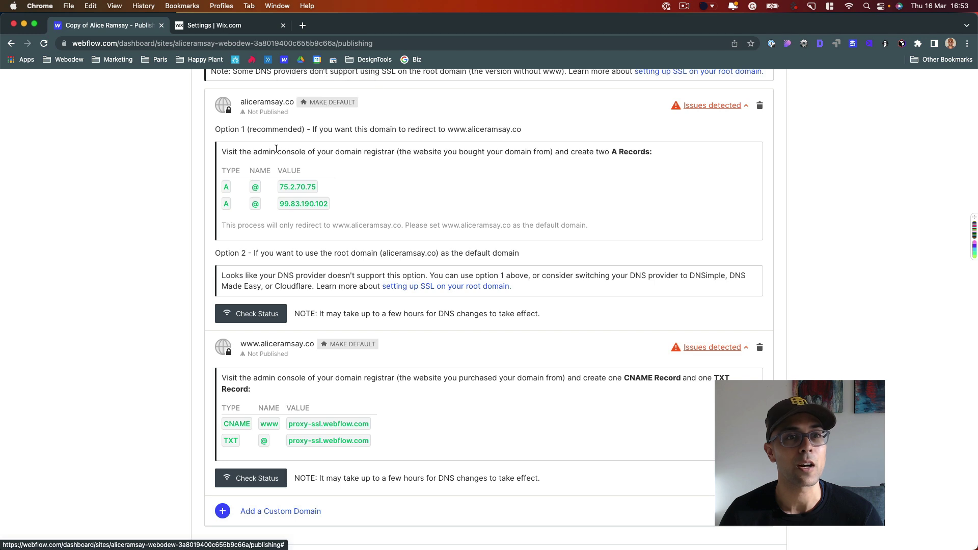
left_click(287, 191)
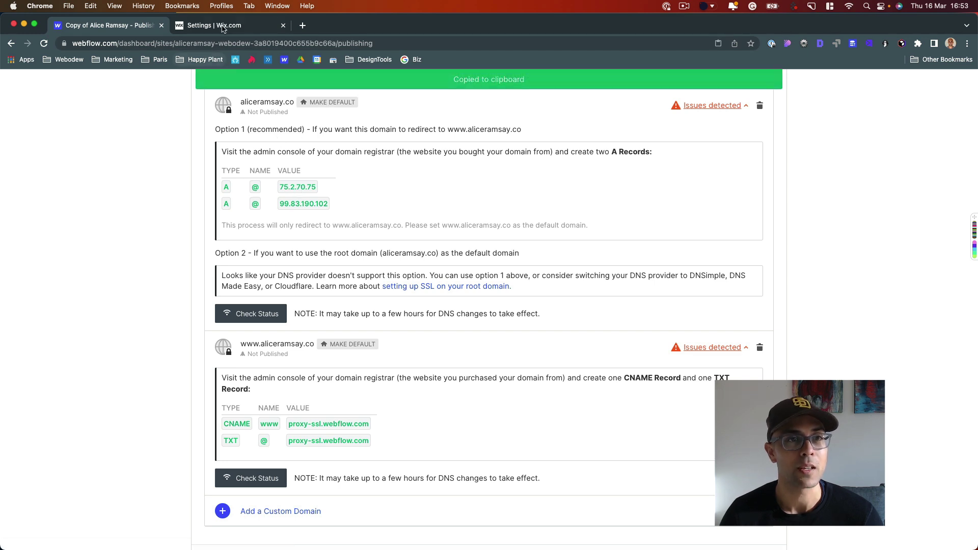
- Start a new A (Host) record for the domain in Wix with the value 75.2.70.75
left_click(222, 26)
scroll(218, 190, "down", 1)
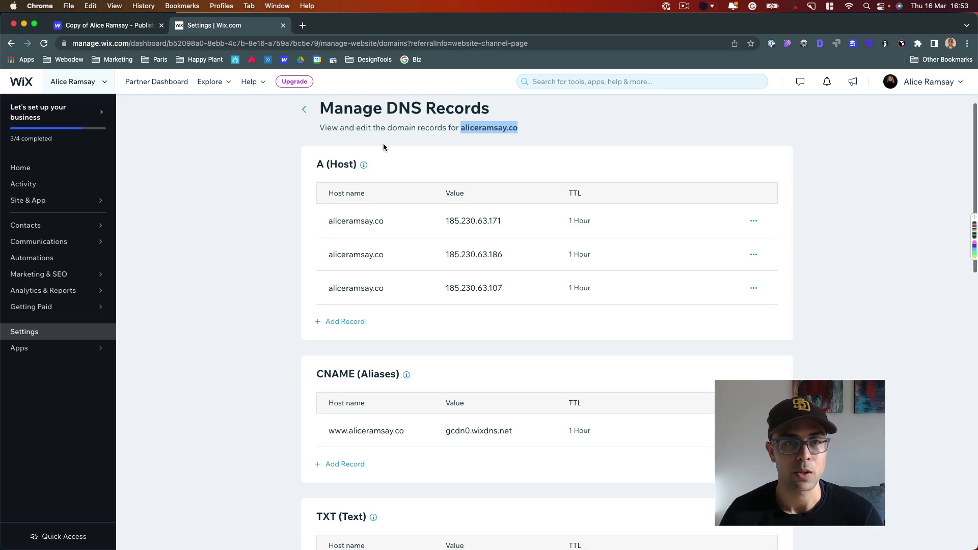
scroll(448, 137, "up", 1)
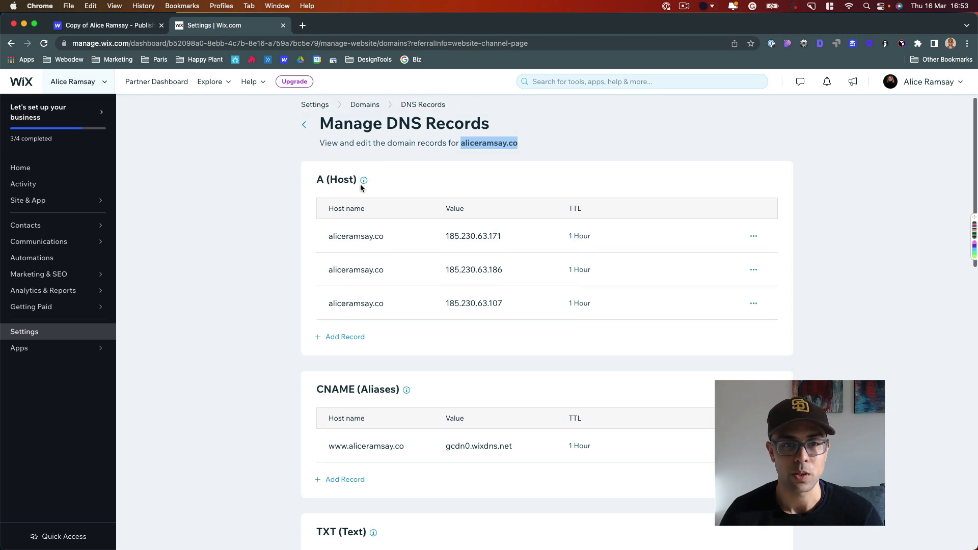
left_click(340, 336)
left_click(367, 338)
left_click(485, 338)
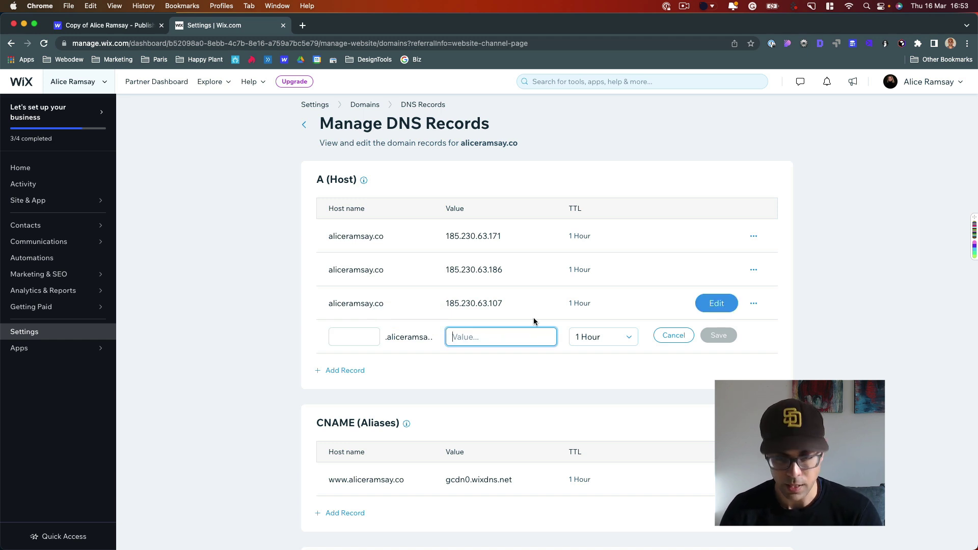
type("@")
left_click(135, 26)
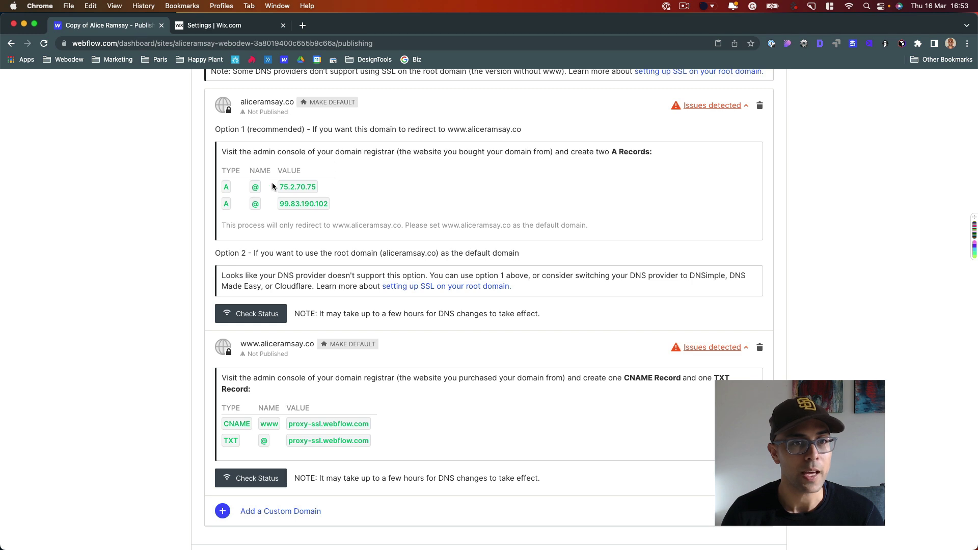
left_click(249, 26)
key("BackSpace")
key("super+v")
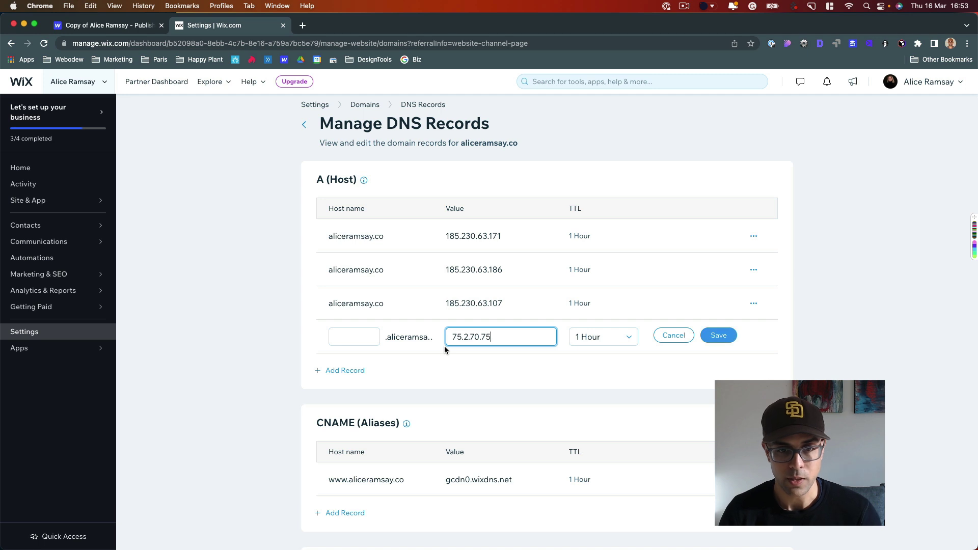
- Try to save the new A record with @ as its host name, accepting the change to the default DNS records
left_click(337, 340)
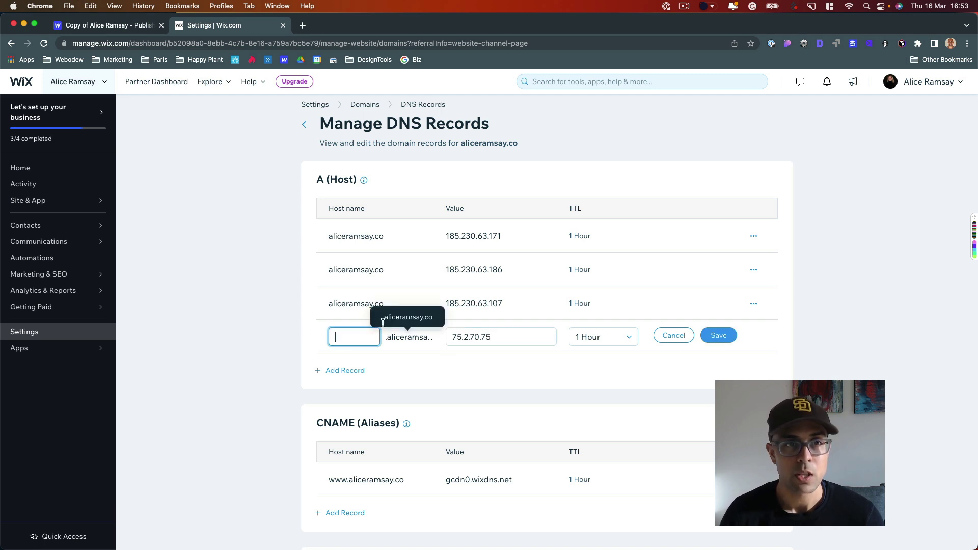
left_click(128, 29)
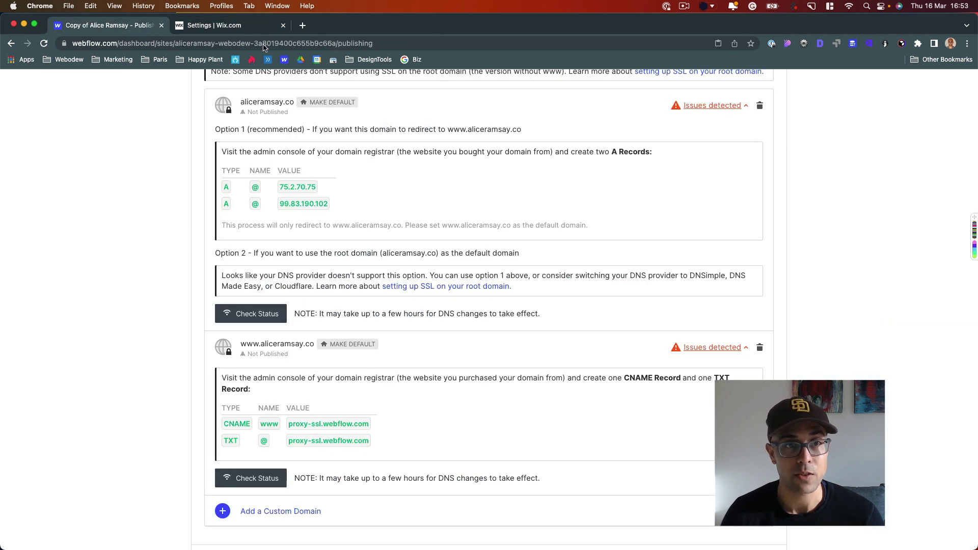
left_click(229, 25)
type("@")
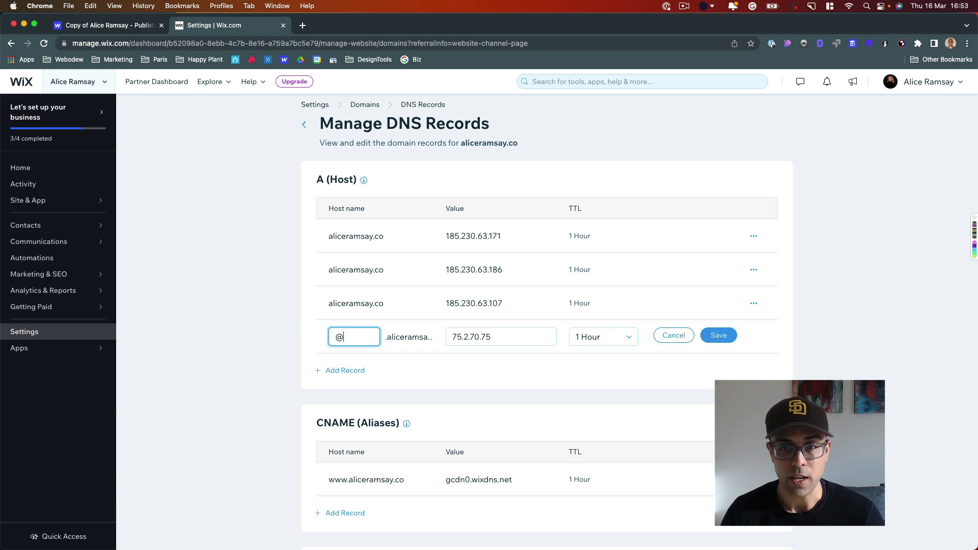
left_click(719, 336)
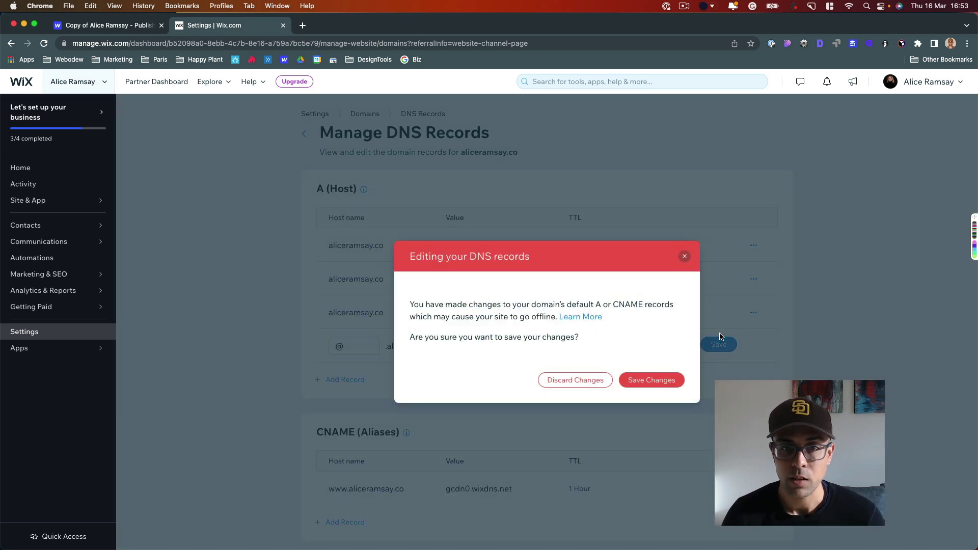
left_click(636, 380)
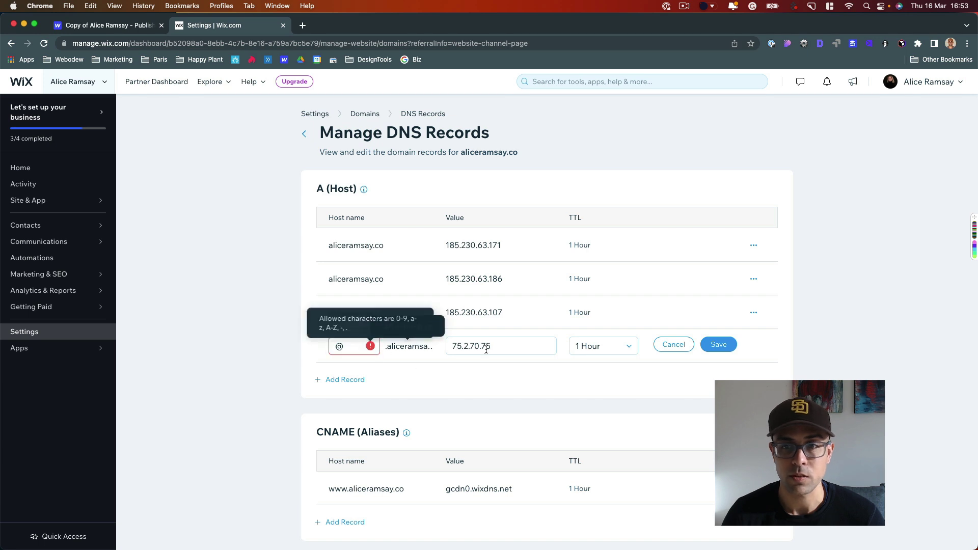
- Clear the host name of the new A record with value 75.2.70.75 and save the record
left_click(337, 346)
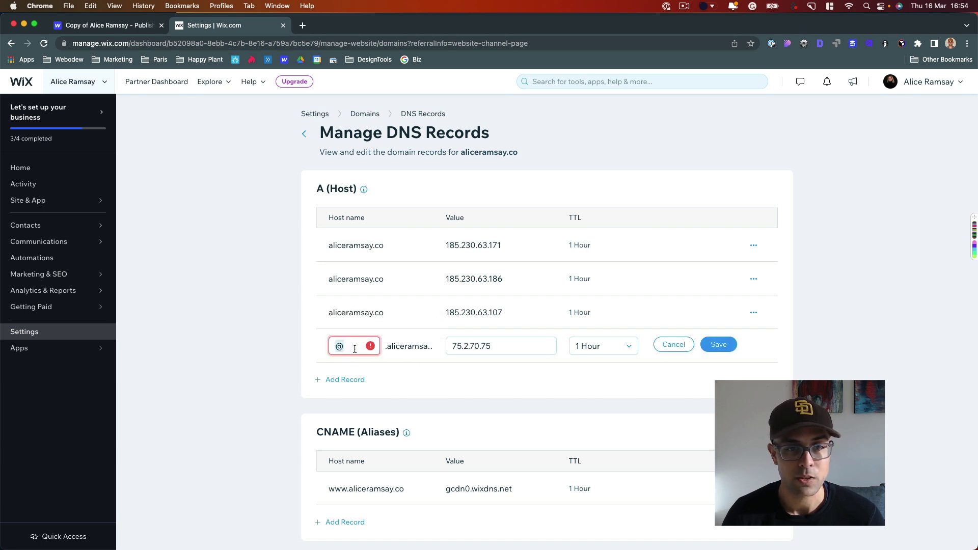
key("Delete")
left_click(722, 345)
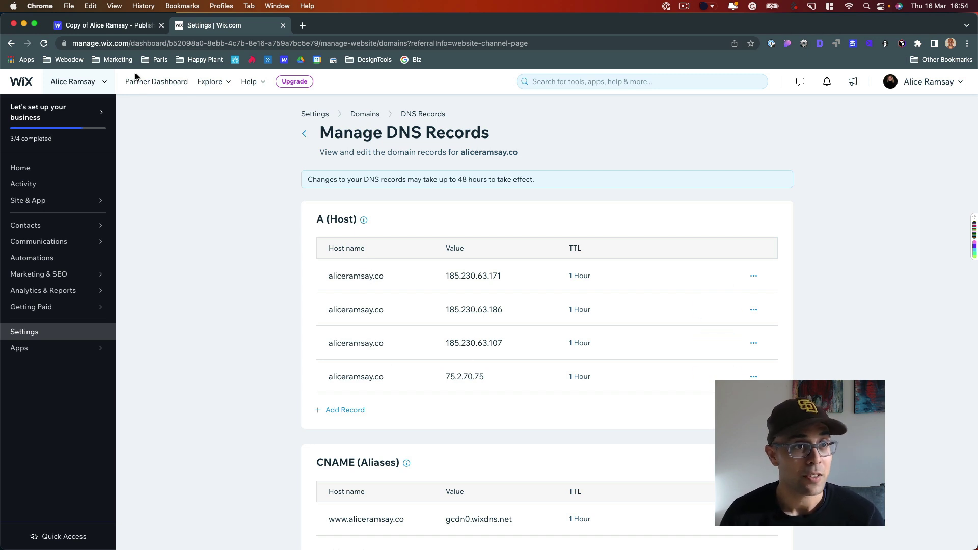
- Copy the second A record value, 99.83.190.102, from Webflow and save it in Wix as a new A record with a blank host name
left_click(121, 30)
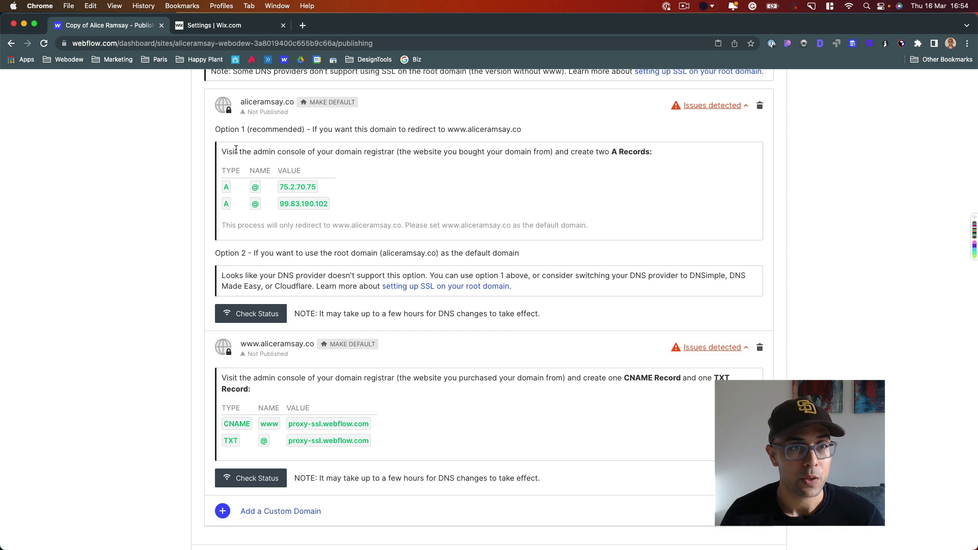
left_click(298, 205)
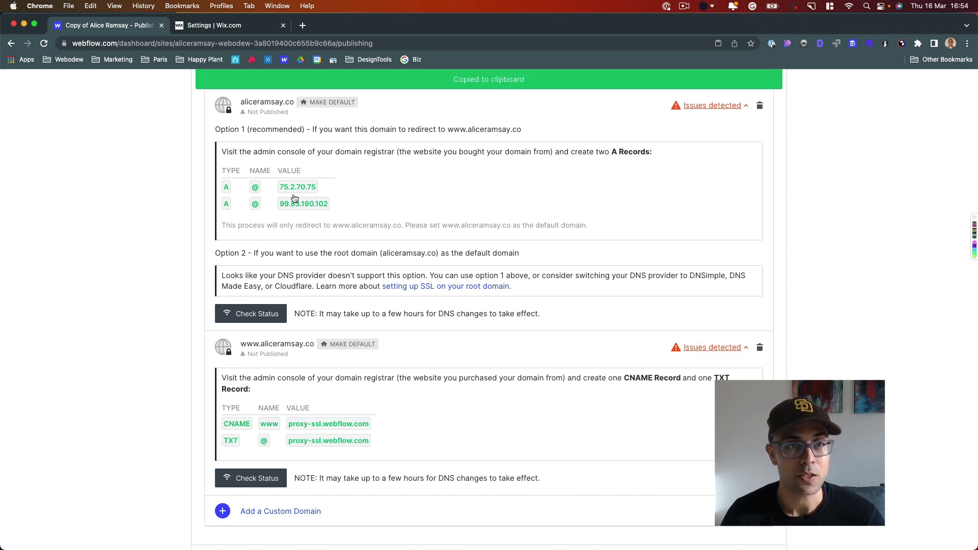
left_click(246, 26)
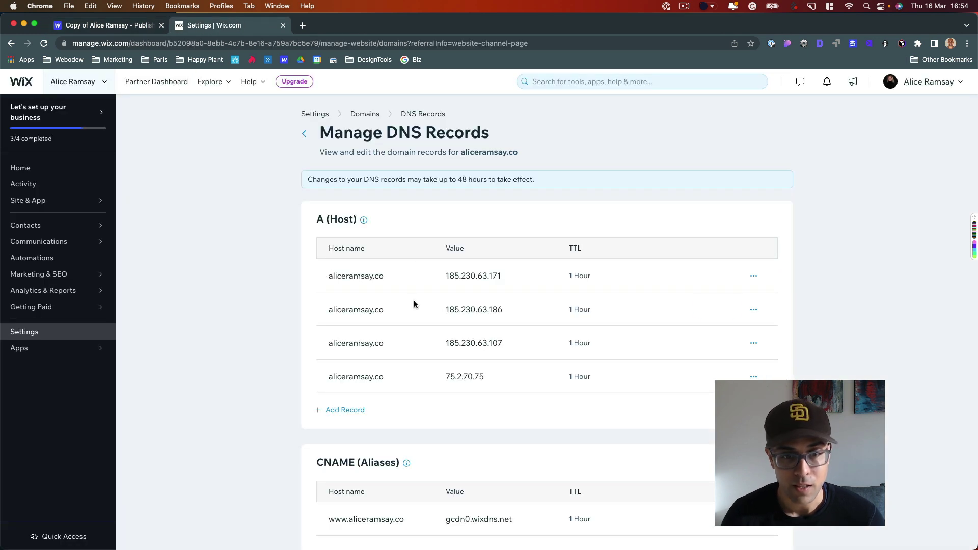
left_click(358, 411)
left_click(475, 410)
key("super+v")
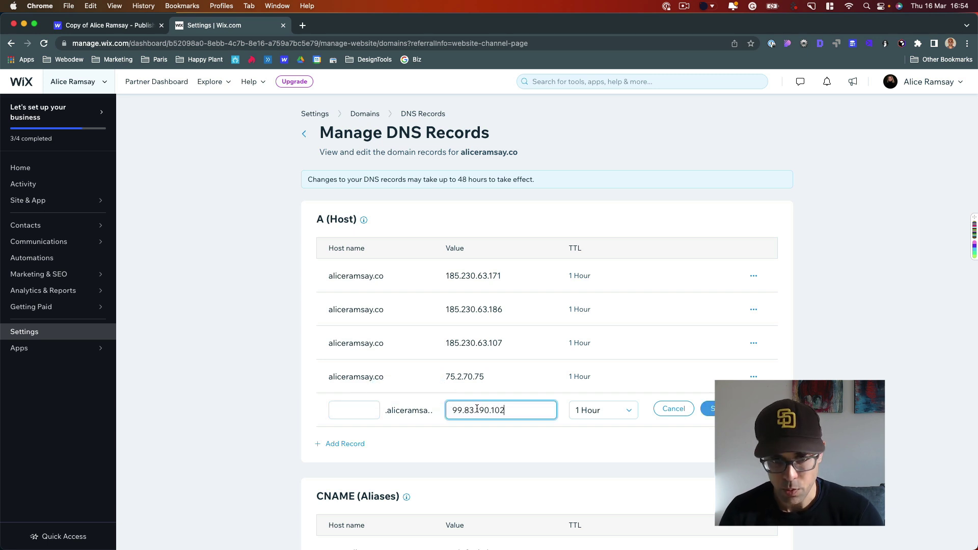
left_click(712, 415)
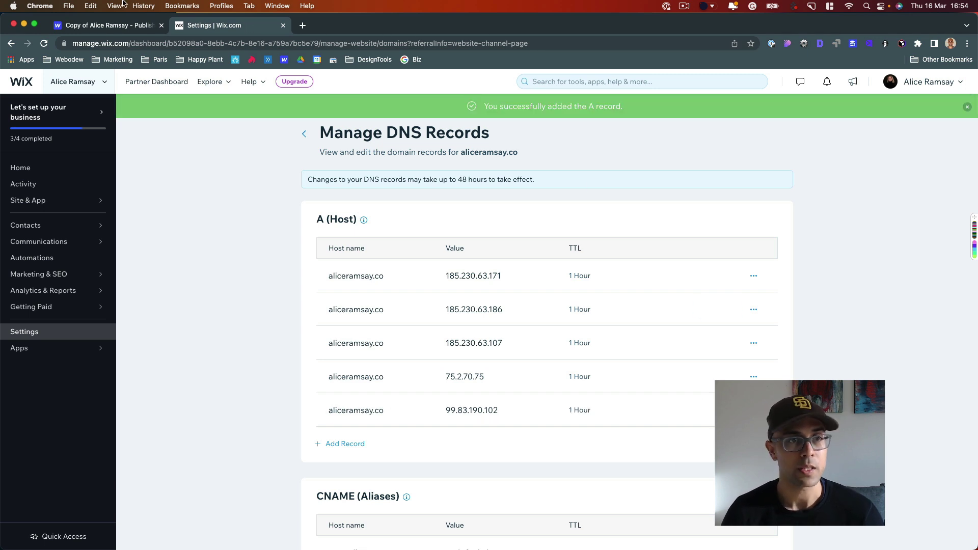
- Copy proxy-ssl.webflow.com from Webflow's required records and enter it as the value of a new TXT record in Wix
left_click(102, 25)
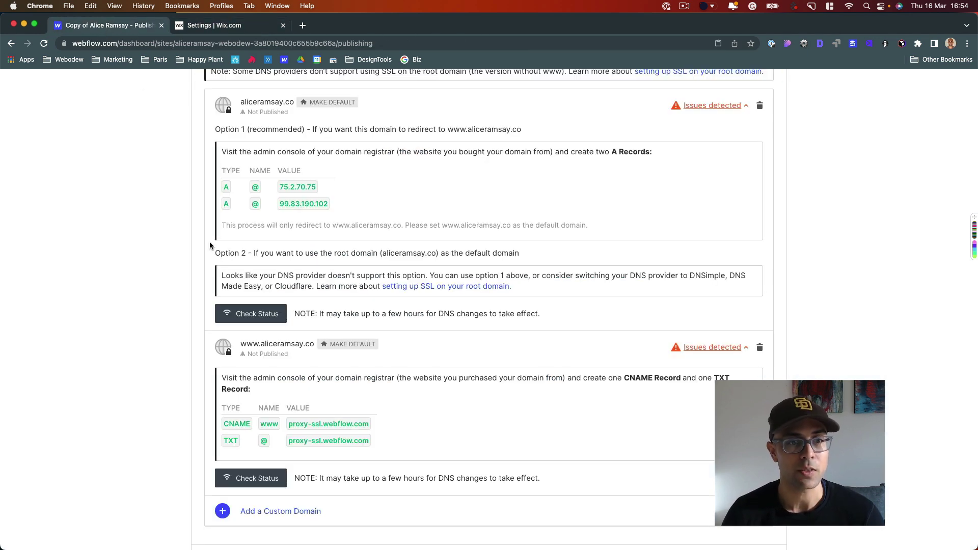
scroll(244, 254, "down", 1)
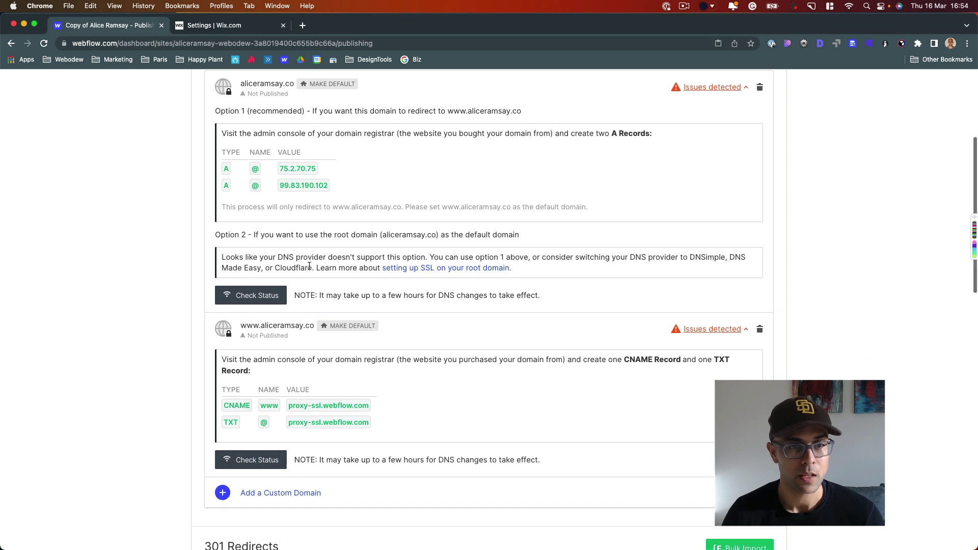
left_click(312, 405)
left_click(237, 26)
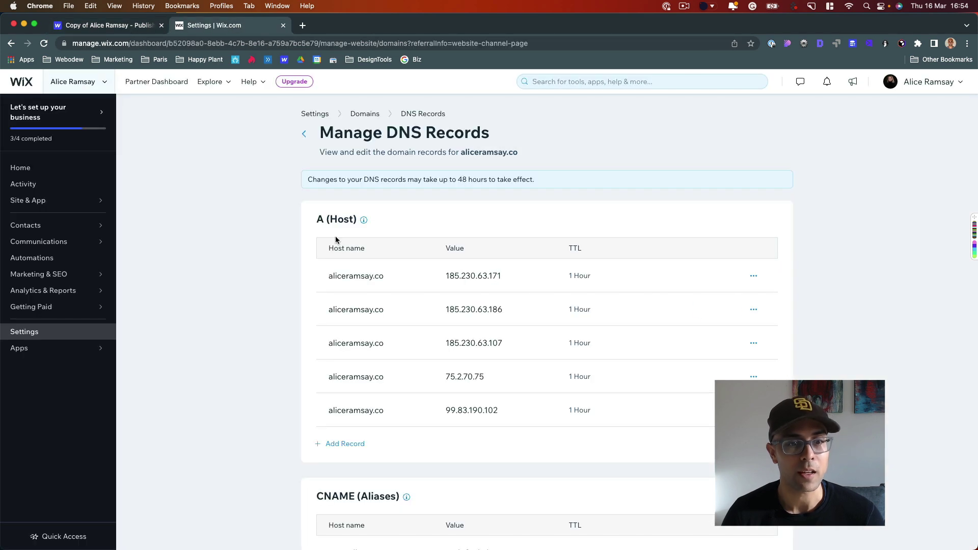
scroll(298, 156, "down", 6)
mouse_move(376, 314)
left_click(356, 437)
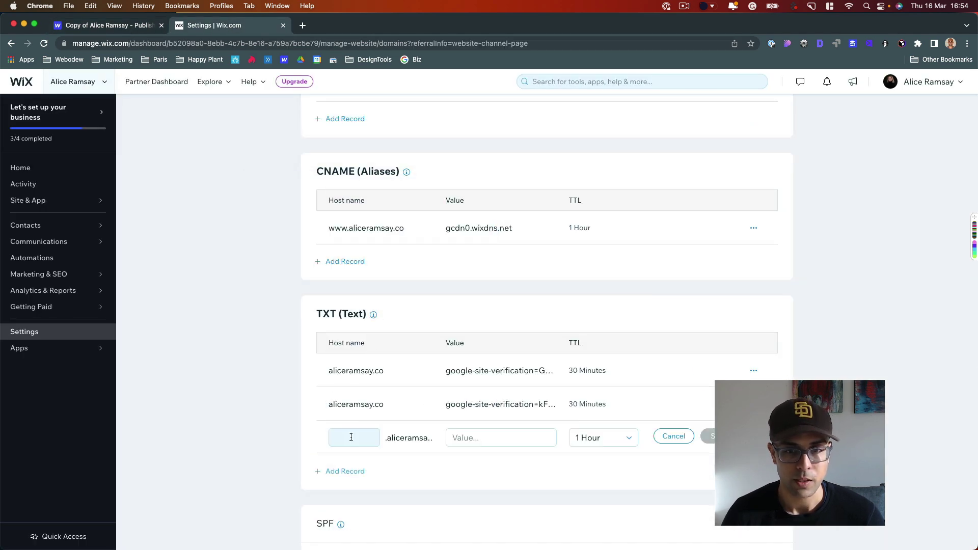
left_click(463, 439)
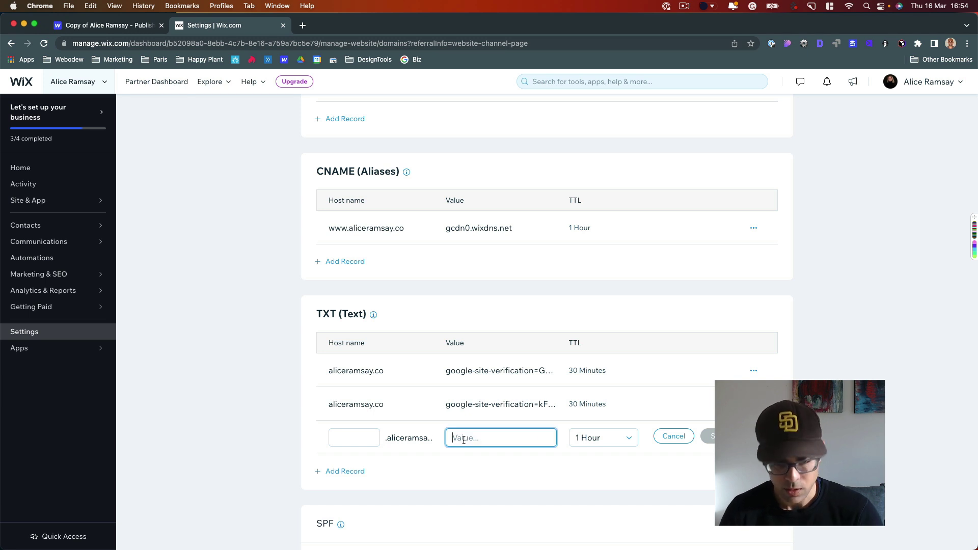
key("super+v")
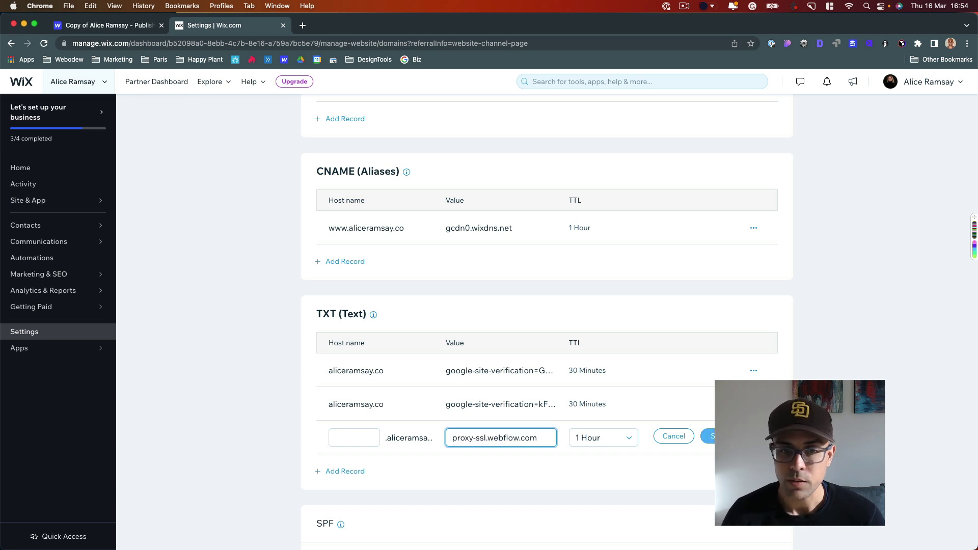
- Check the required host names in Webflow and try www as the host name of the new TXT record in Wix
left_click(142, 25)
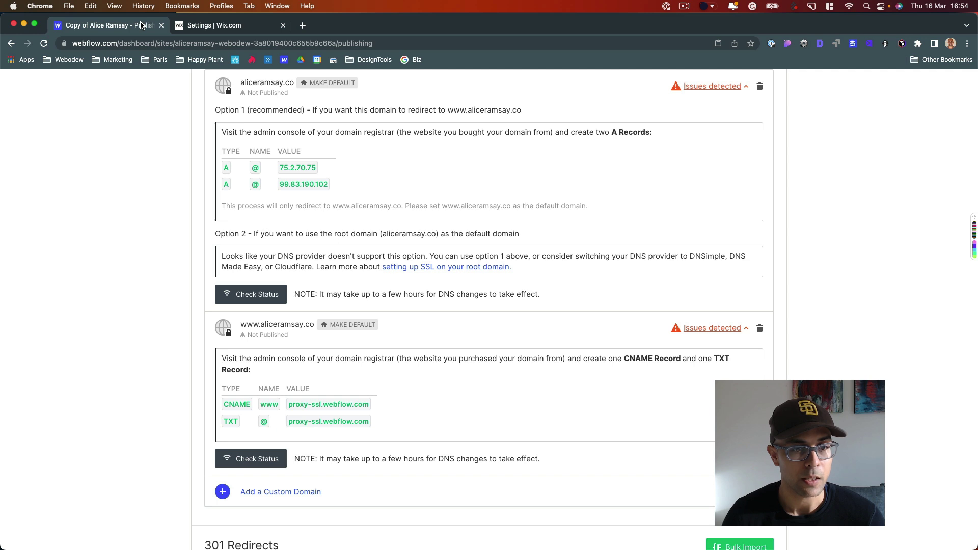
left_click(245, 21)
left_click(349, 433)
type("www")
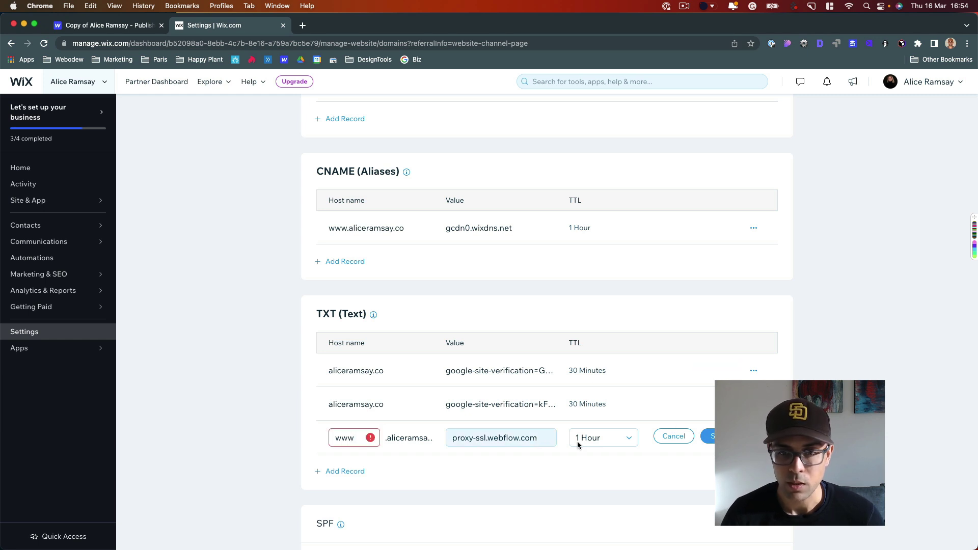
- Clear the TXT record's host name and save the record
double_click(358, 438)
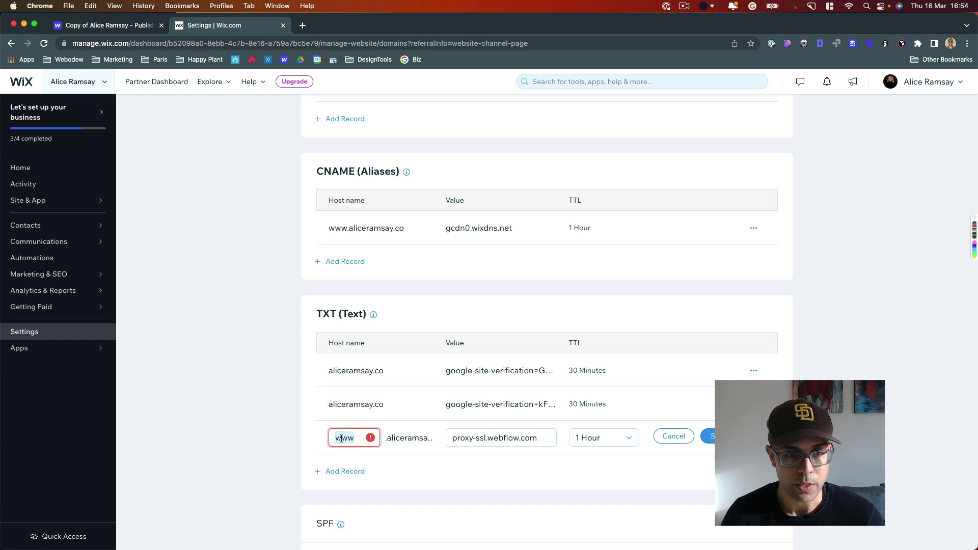
key("BackSpace")
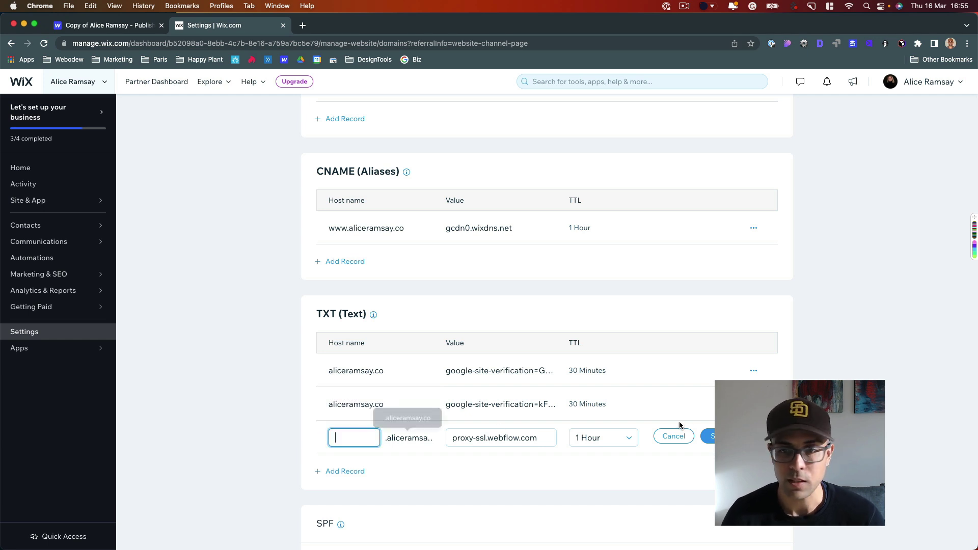
left_click(710, 434)
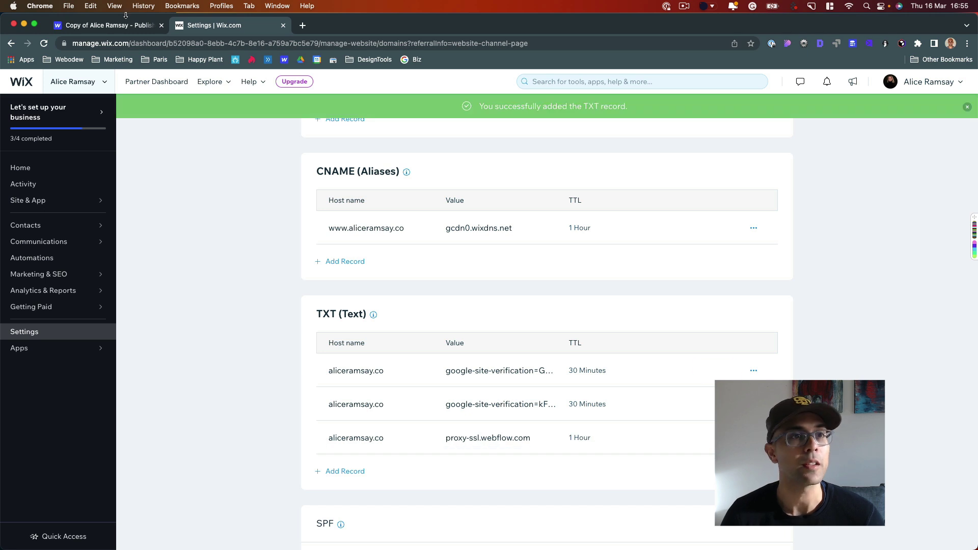
- Copy the TXT record value proxy-ssl.webflow.com from Webflow and review the CNAME and TXT records in Wix
left_click(107, 25)
scroll(252, 359, "down", 1)
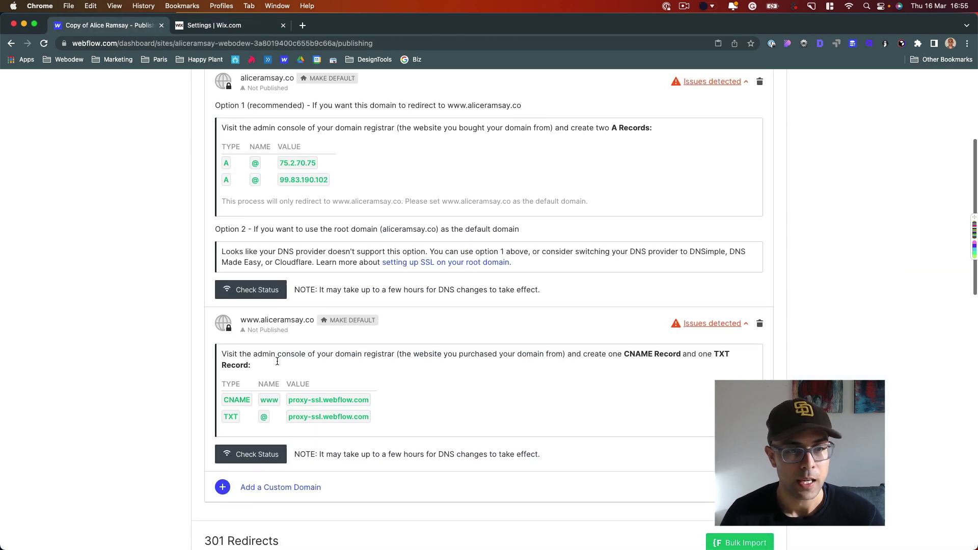
left_click(327, 418)
left_click(210, 23)
scroll(456, 242, "down", 2)
scroll(456, 244, "up", 1)
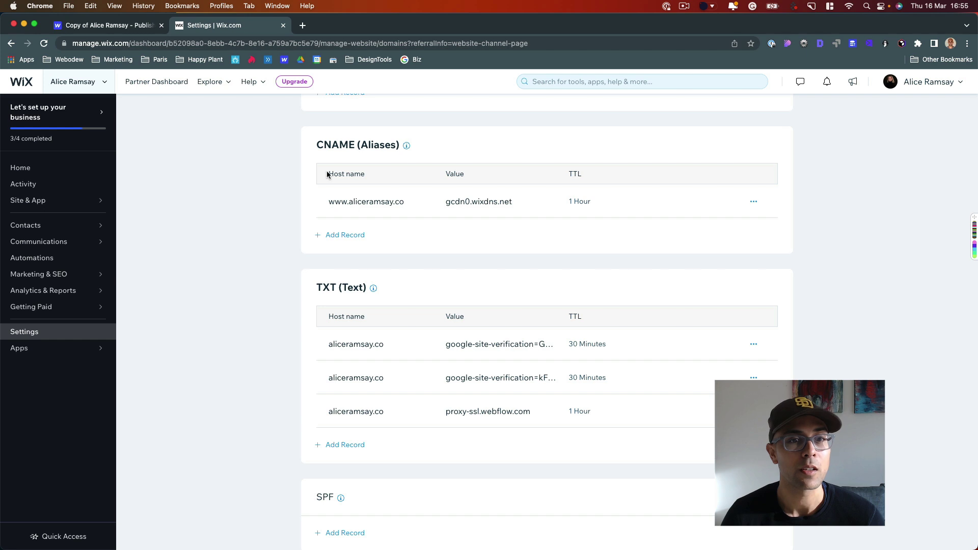
- Try to add a CNAME record in Wix with host name www and value proxy-ssl.webflow.com, accepting the change to the default DNS records
left_click(148, 28)
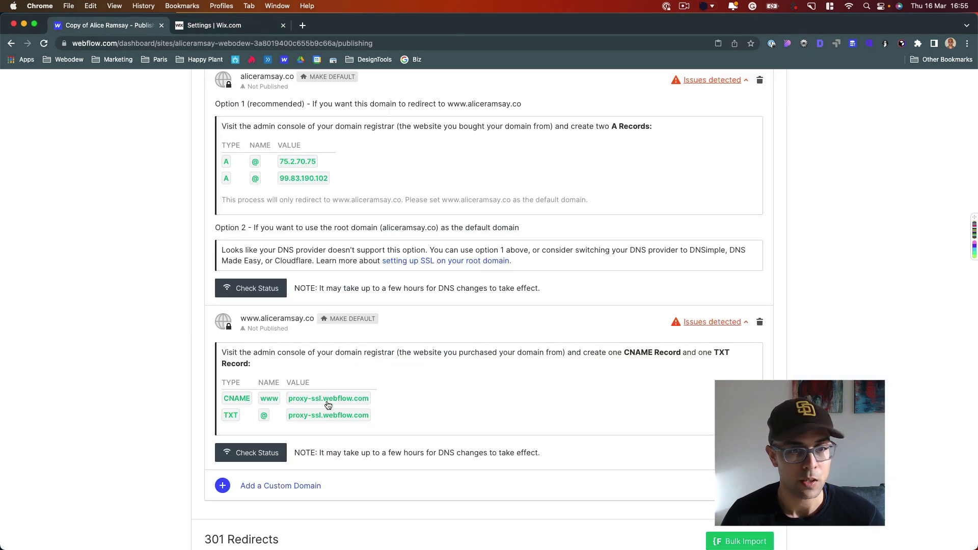
left_click(223, 26)
left_click(339, 236)
left_click(453, 233)
key("super+v")
left_click(355, 236)
type("www")
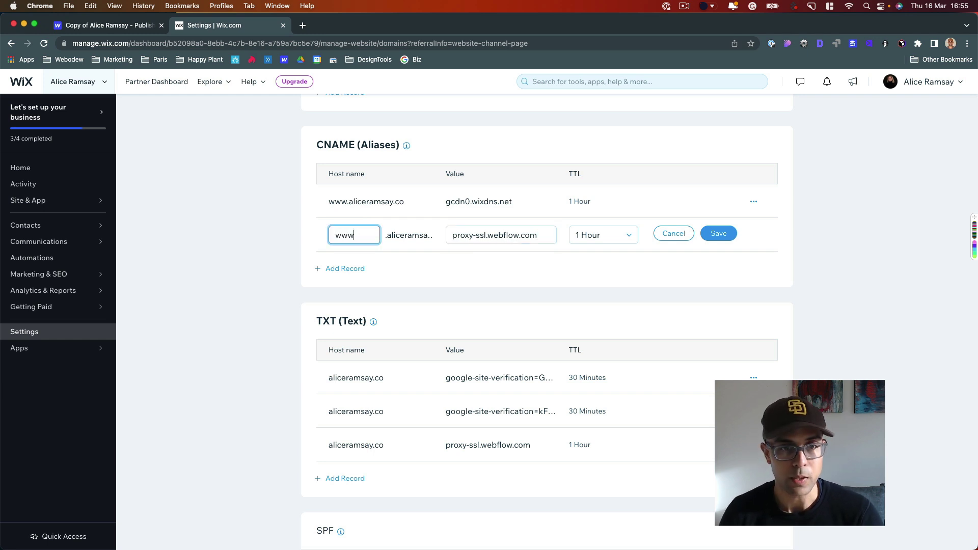
left_click(728, 235)
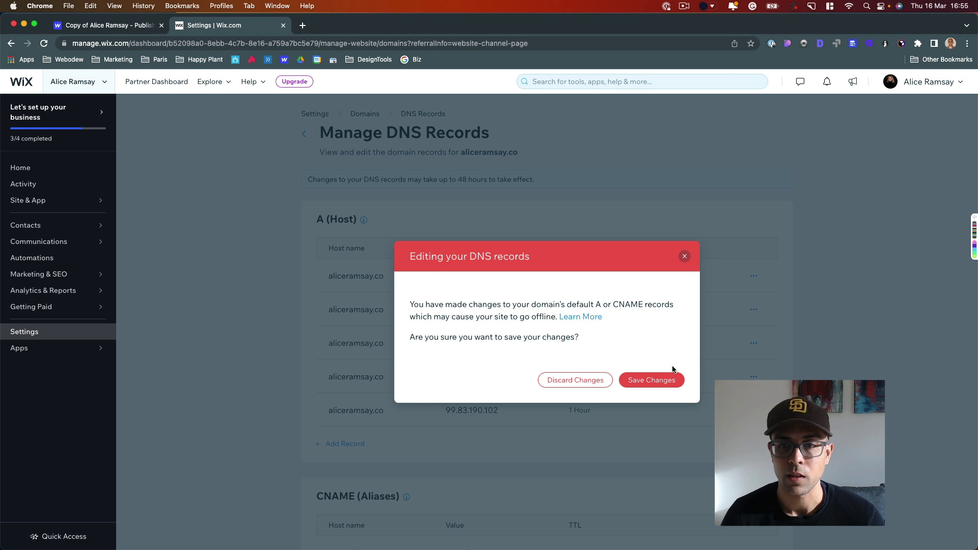
left_click(662, 377)
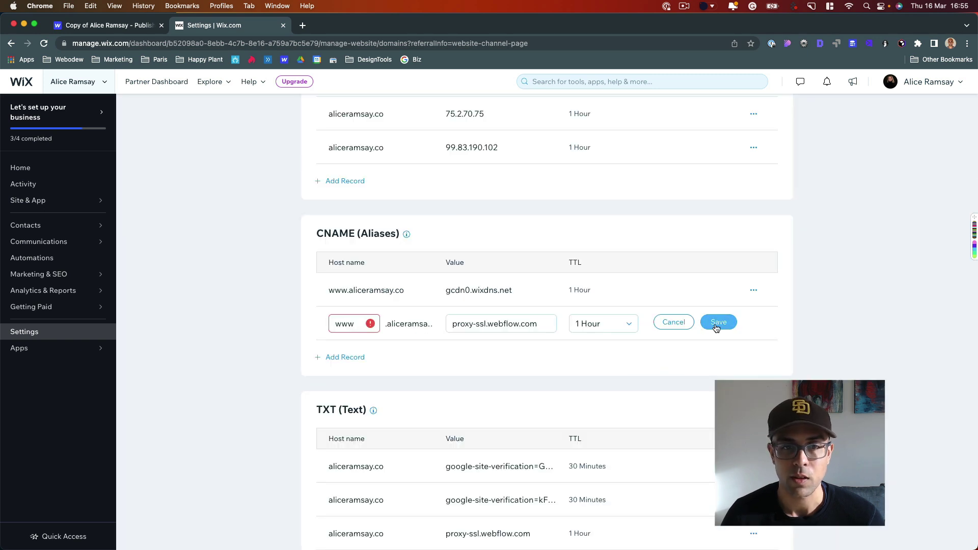
- Clear the new CNAME record's host name and inspect the error on that field
double_click(359, 322)
key("BackSpace")
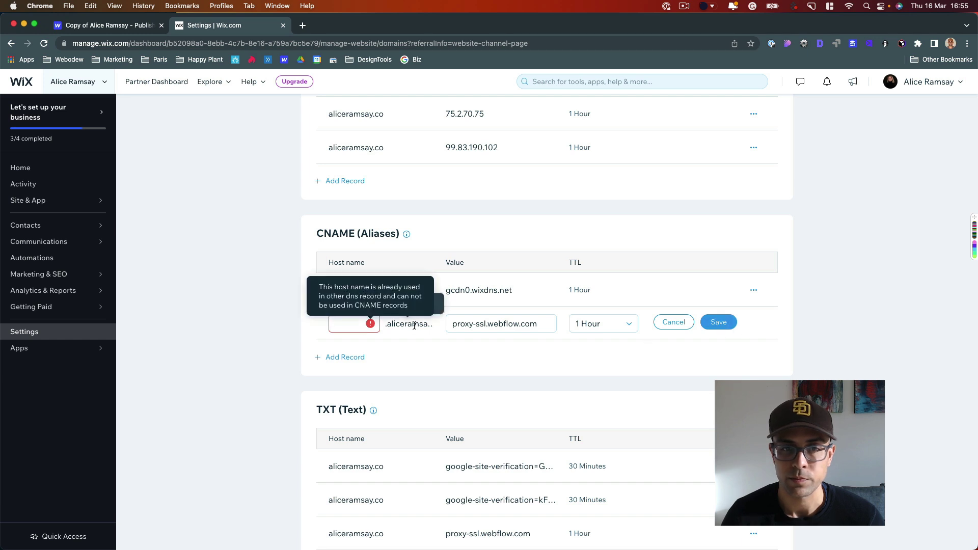
mouse_move(367, 326)
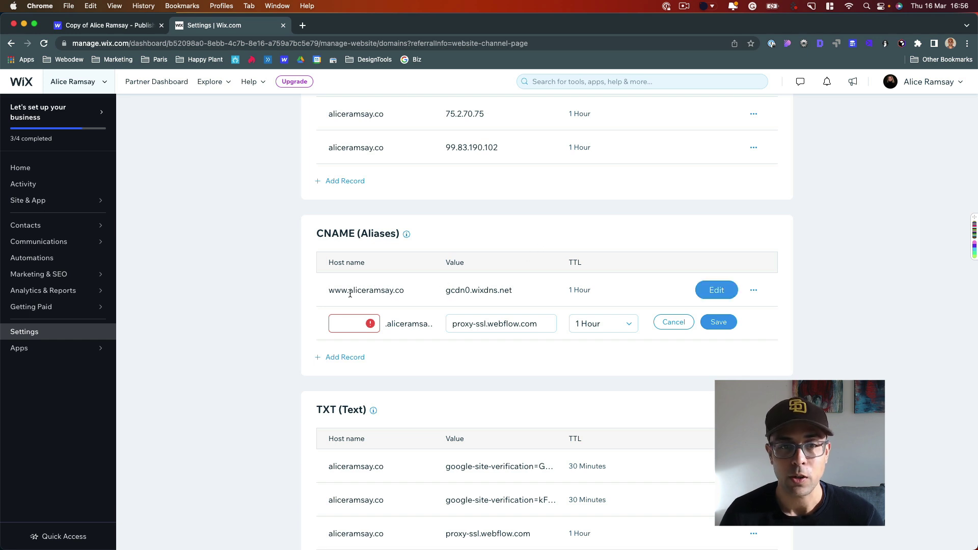
- Try to edit the existing www CNAME record, and cancel the unsaved new CNAME record
left_click(705, 290)
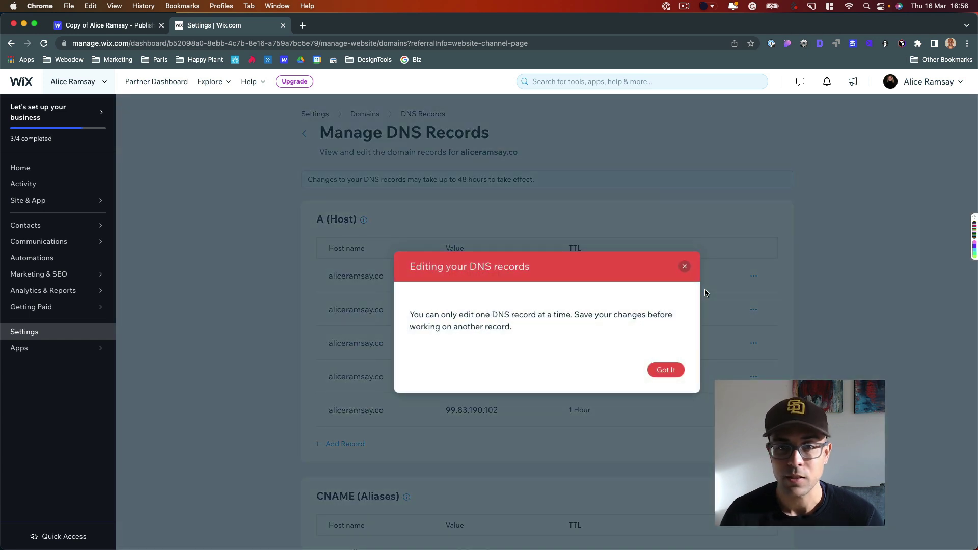
left_click(665, 369)
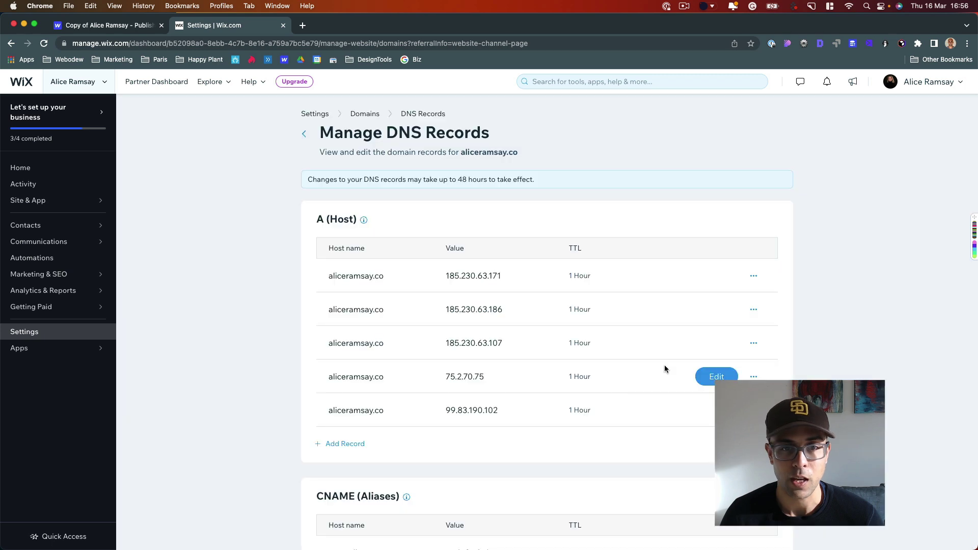
scroll(457, 296, "down", 5)
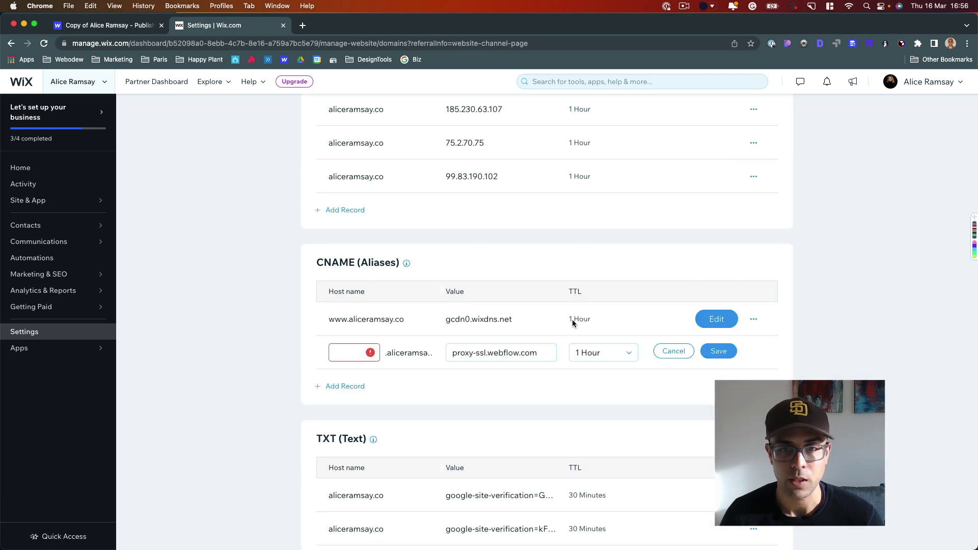
left_click(713, 320)
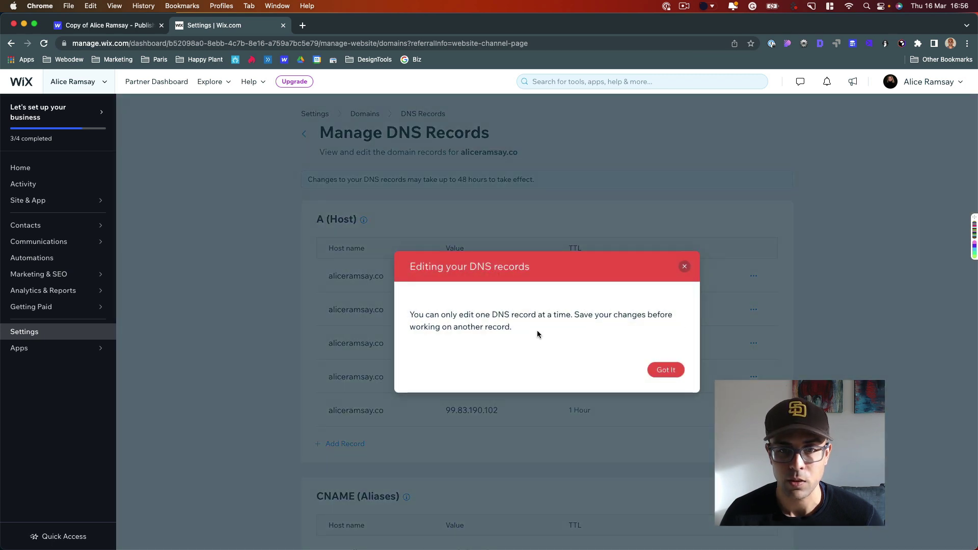
left_click(665, 369)
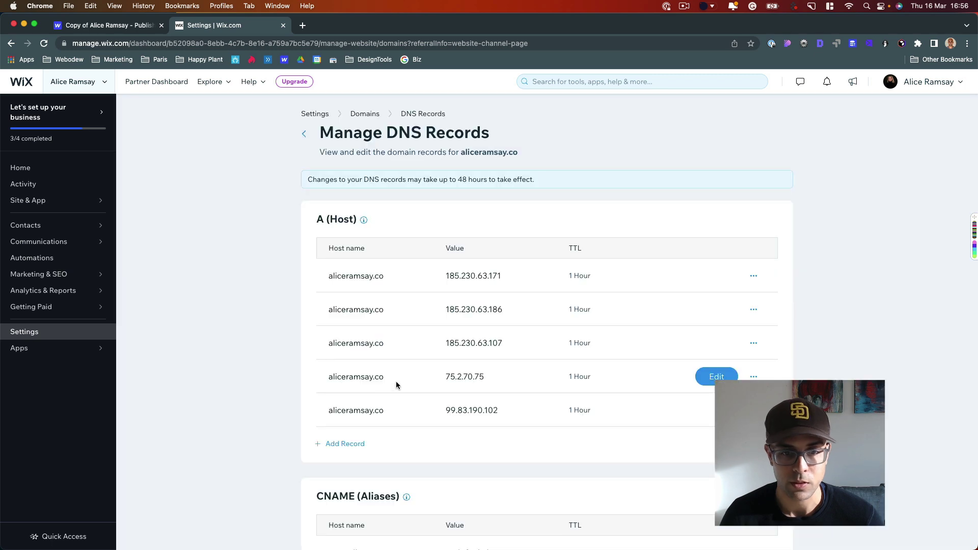
left_click(661, 406)
- Change the host name of the existing CNAME record with value gcdn0.wixdns.net to www22 and save it
mouse_move(720, 373)
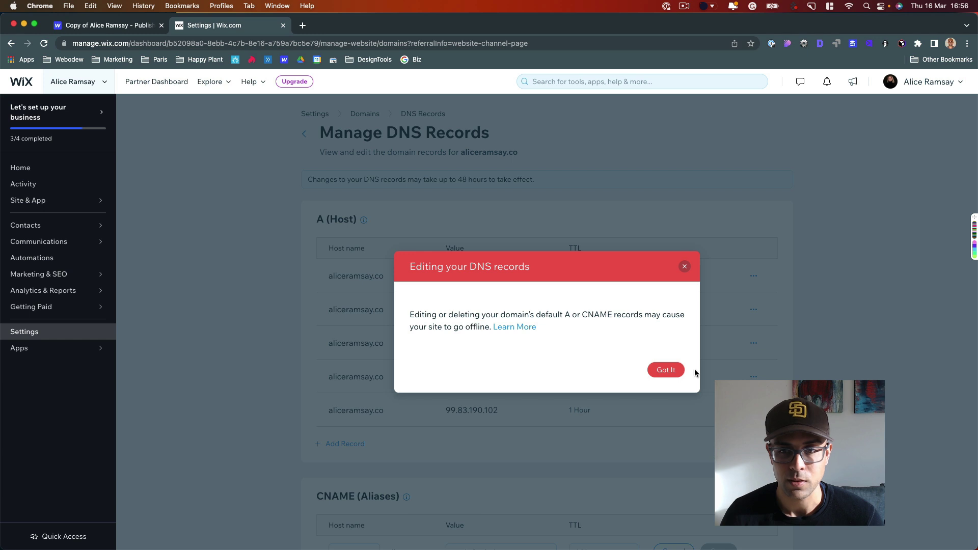
left_click(665, 370)
scroll(461, 386, "down", 3)
scroll(460, 386, "down", 2)
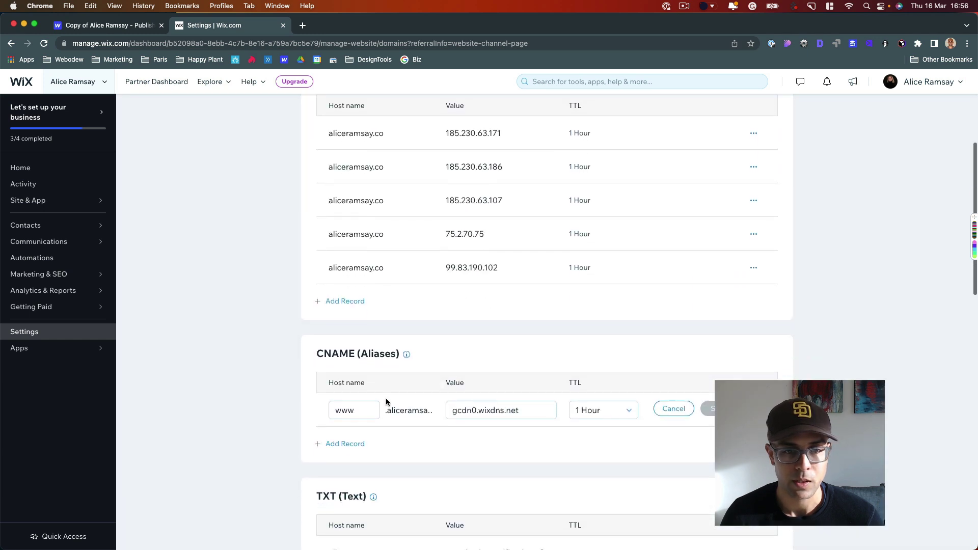
left_click(360, 411)
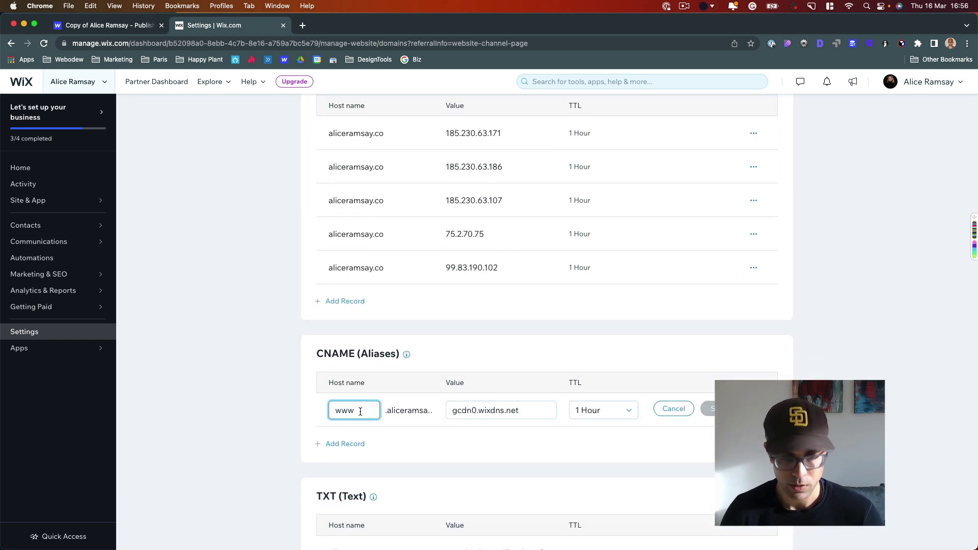
type("22")
left_click(708, 409)
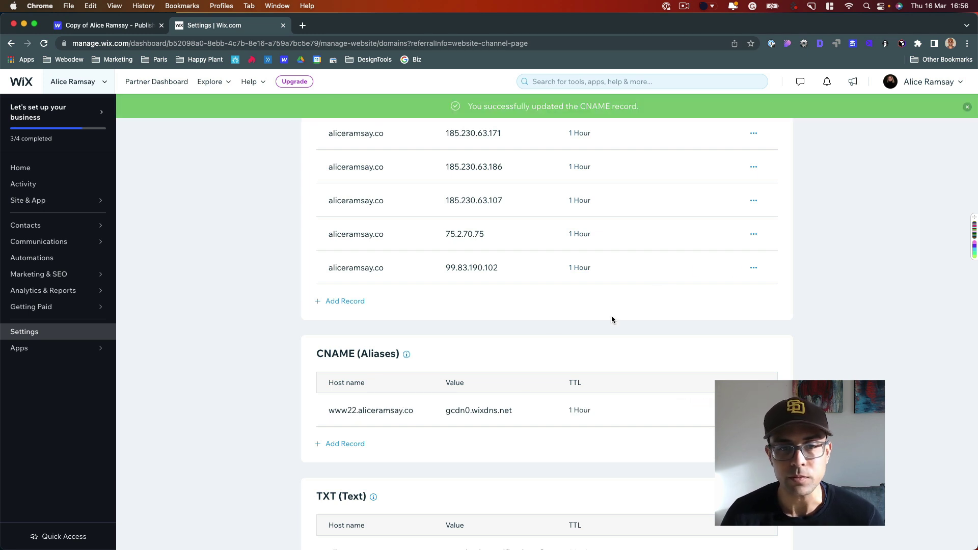
- Add a CNAME record in Wix with host name www and value proxy-ssl.webflow.com, and save it
left_click(360, 444)
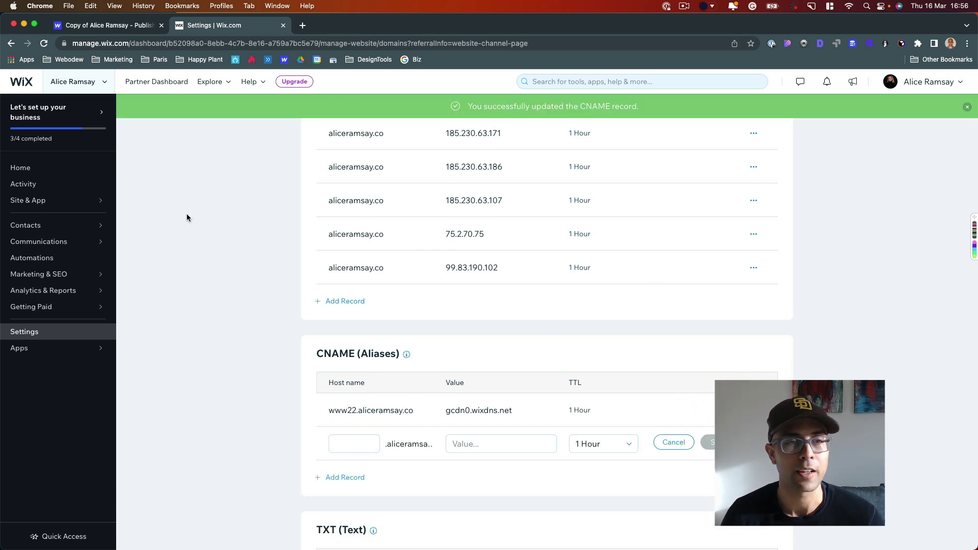
left_click(121, 24)
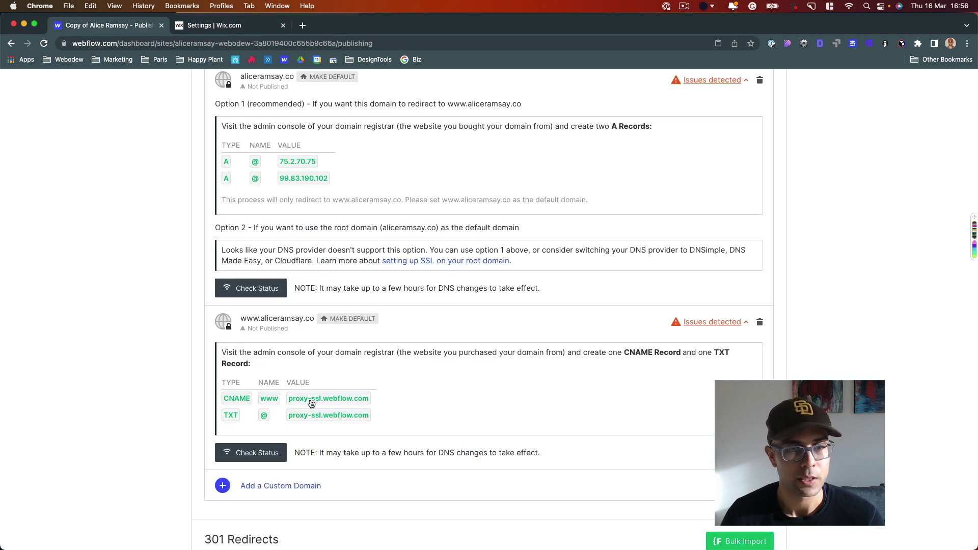
key("ctrl+Tab")
left_click(358, 447)
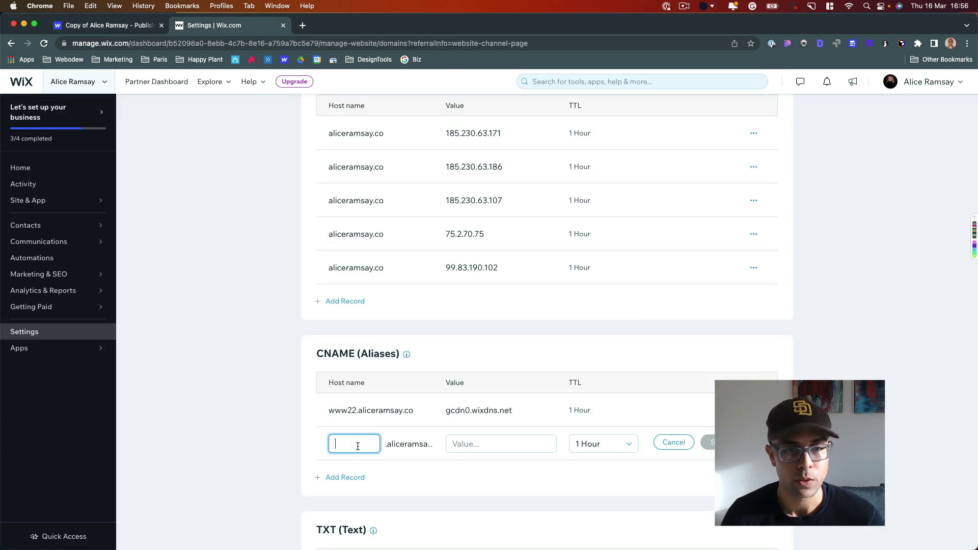
type("www")
left_click(482, 449)
type("proxy-ssl.webflow.com")
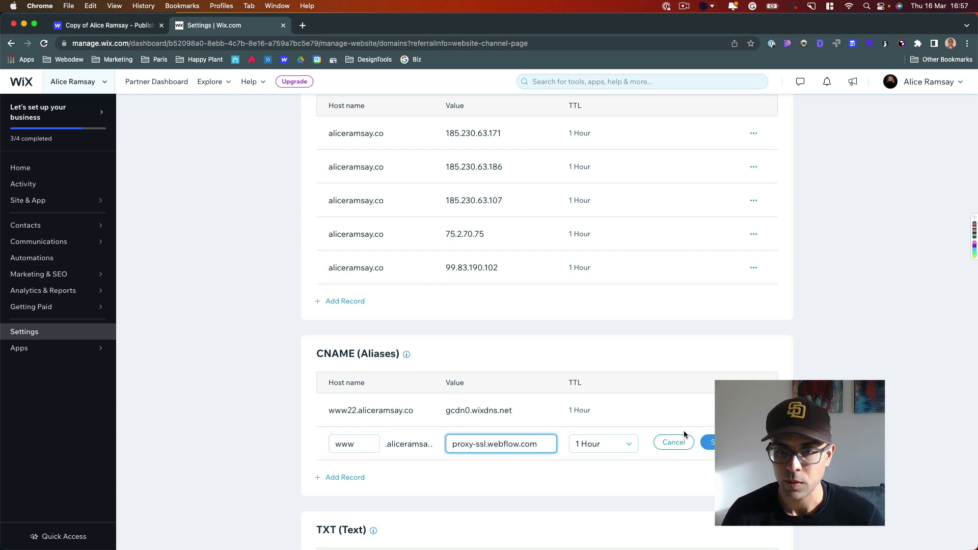
left_click(711, 443)
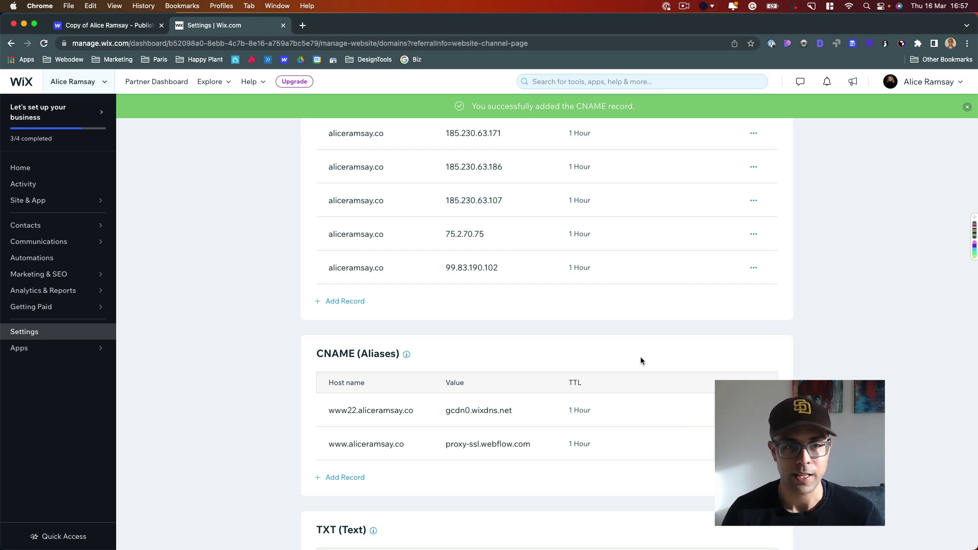
- Review the Wix CNAME and TXT records, and check the connection status of the root and www domains in Webflow
scroll(634, 355, "down", 3)
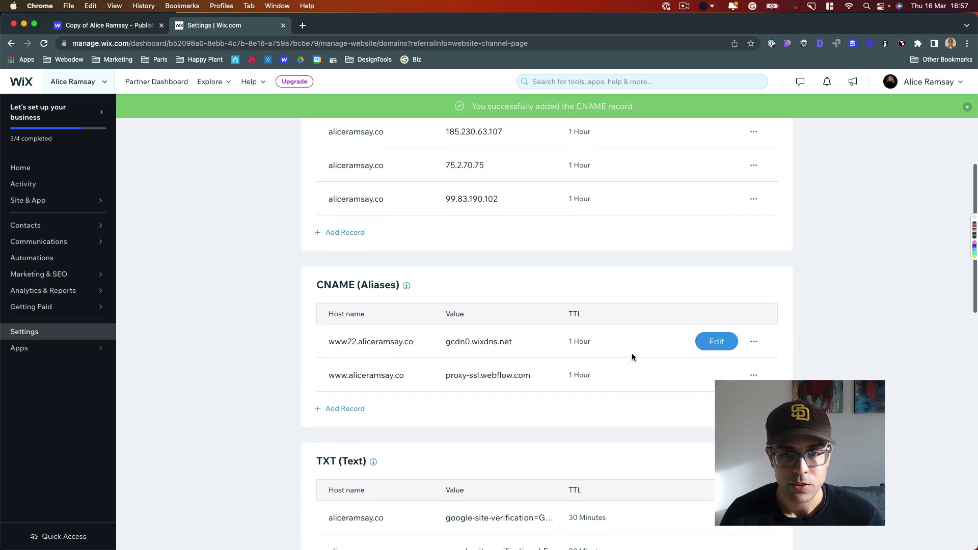
scroll(478, 285, "down", 5)
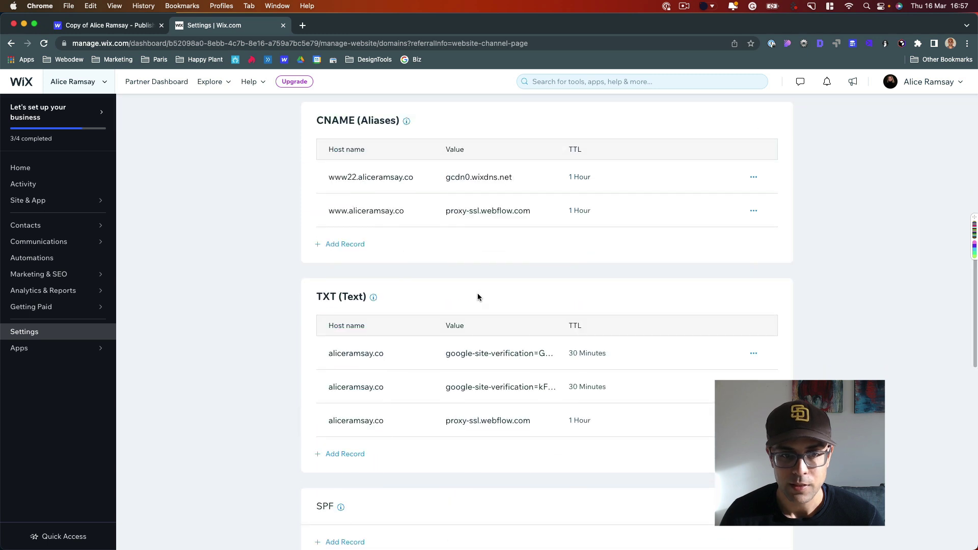
scroll(478, 292, "up", 5)
left_click(97, 25)
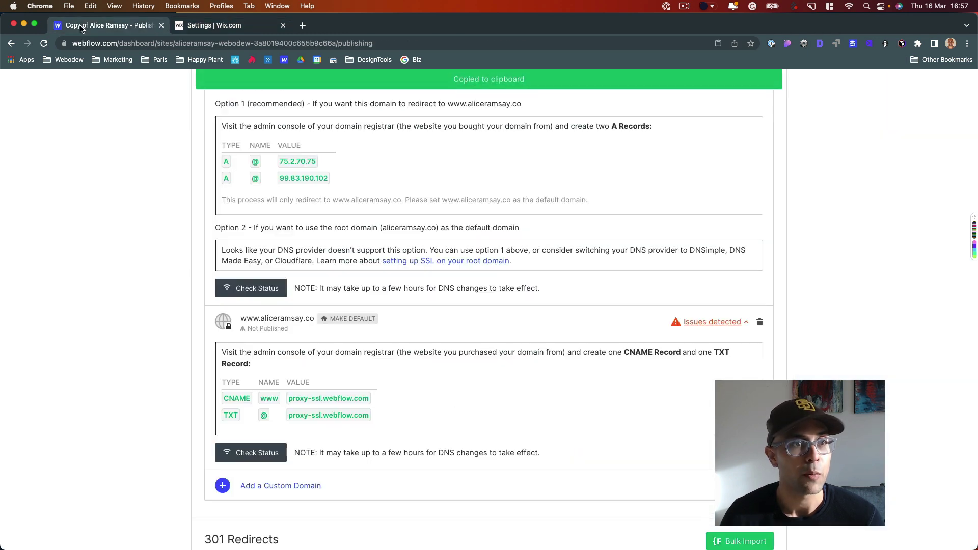
scroll(116, 207, "up", 1)
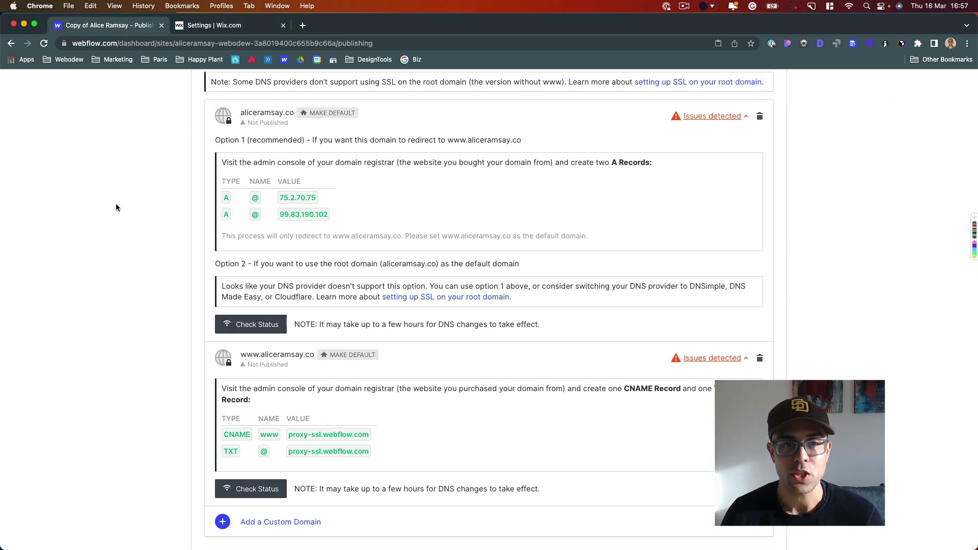
left_click(241, 327)
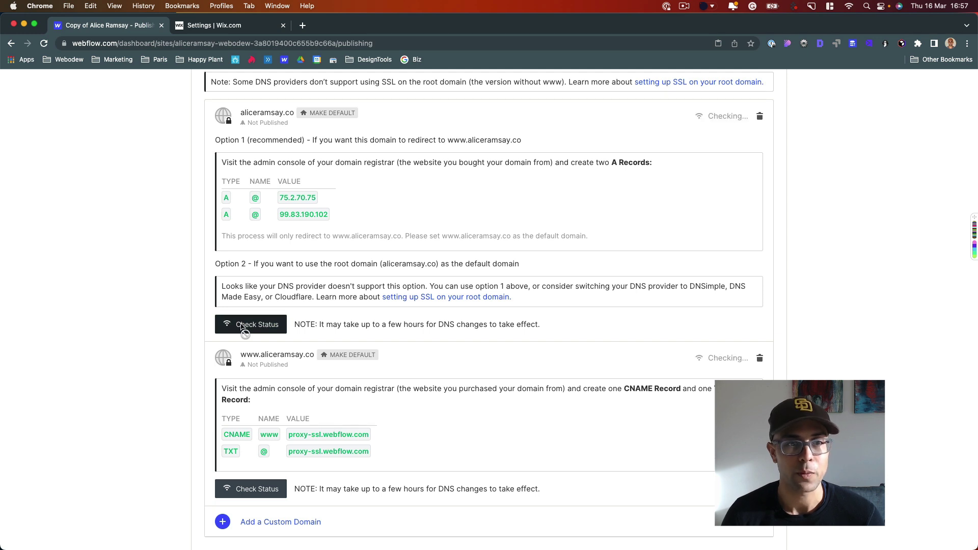
left_click(242, 327)
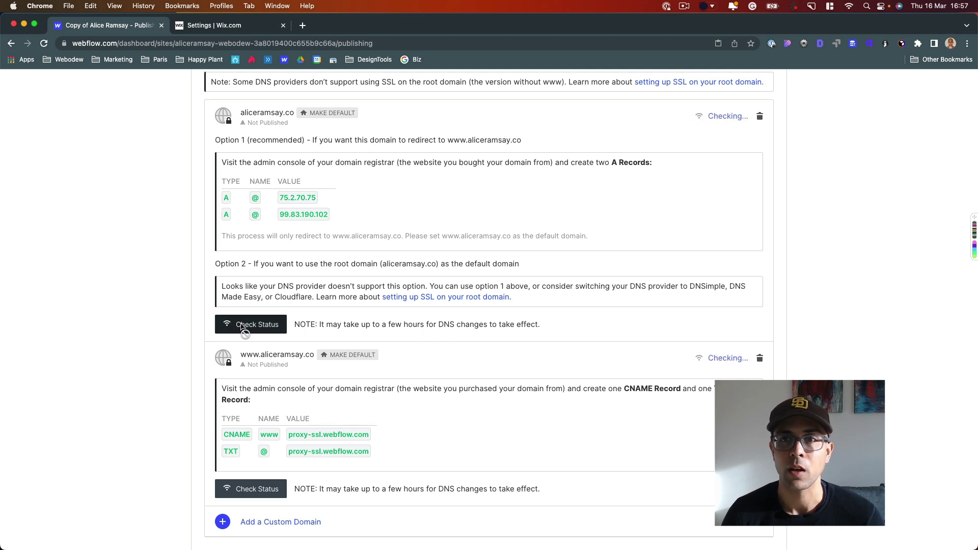
left_click(241, 327)
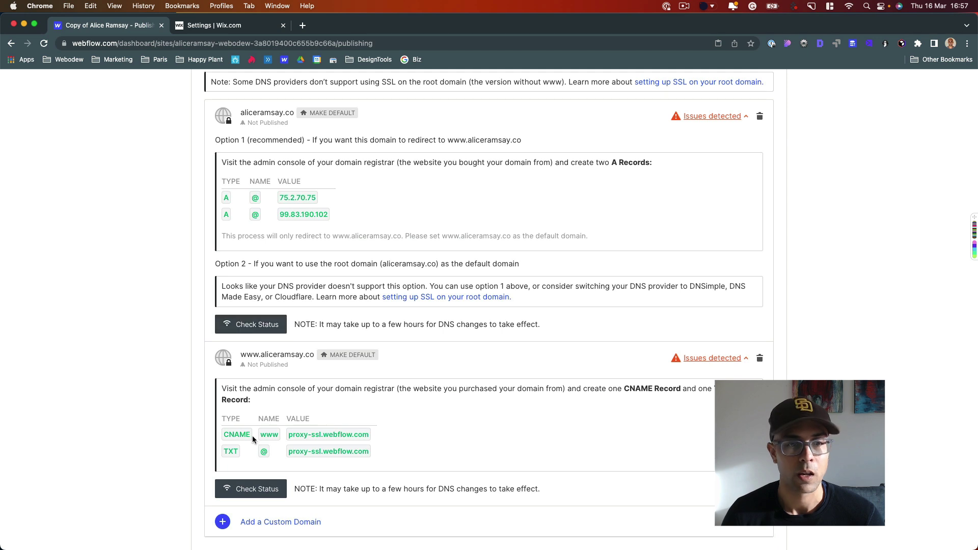
left_click(253, 489)
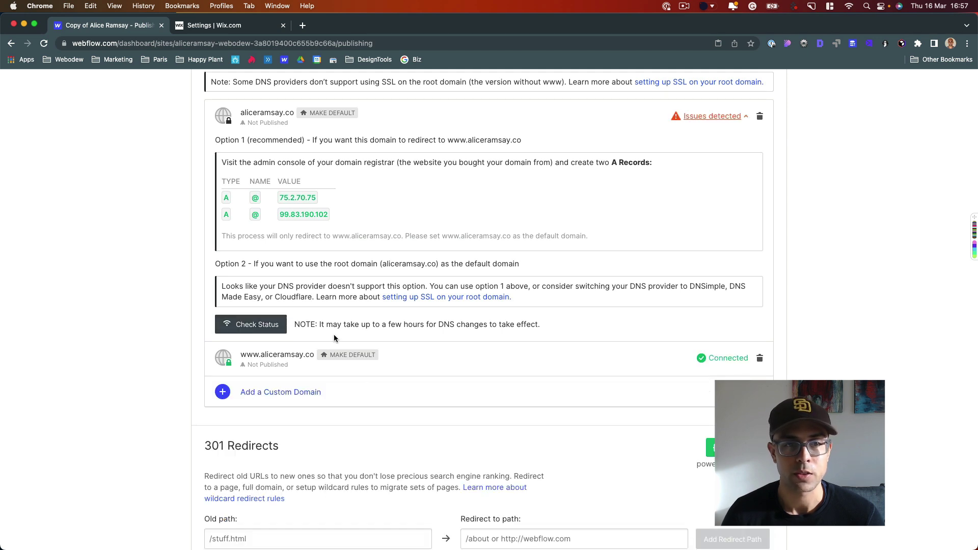
- Recheck the connection status of the root domain against its two required A records
scroll(281, 231, "up", 1)
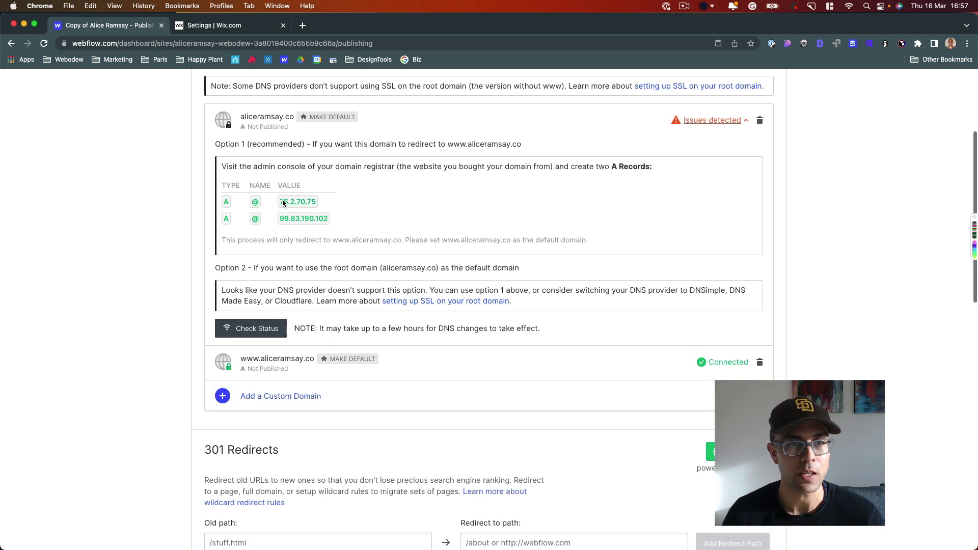
left_click(245, 329)
left_click(245, 329)
scroll(366, 134, "up", 3)
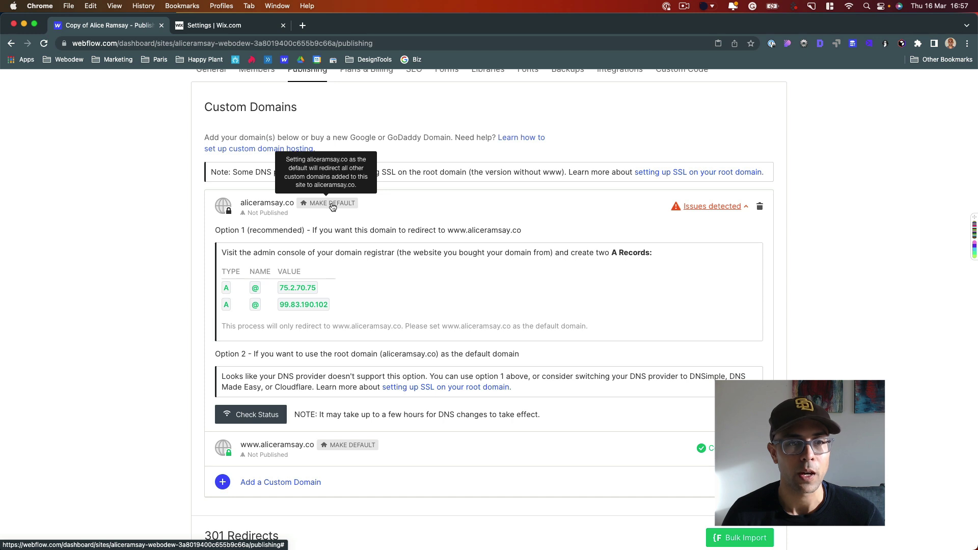
scroll(332, 206, "up", 3)
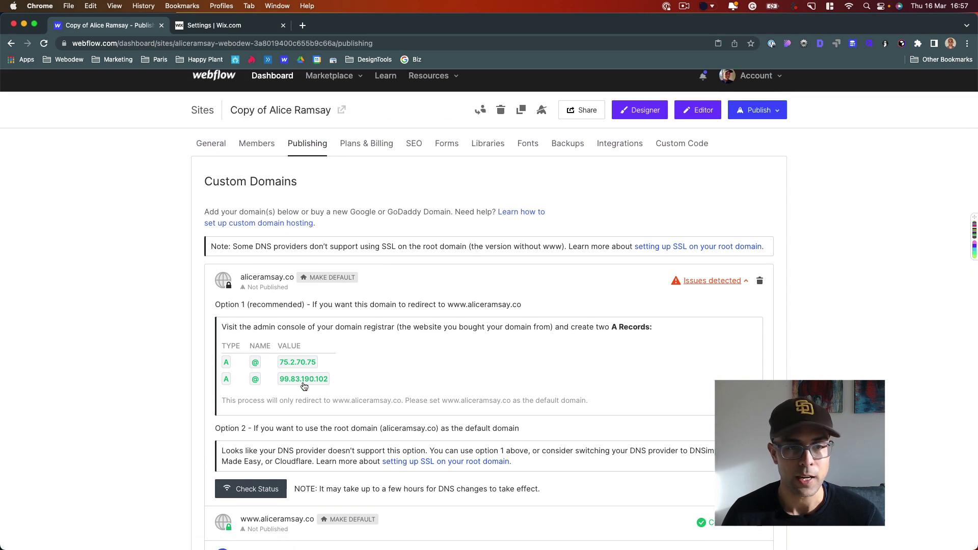
left_click(248, 494)
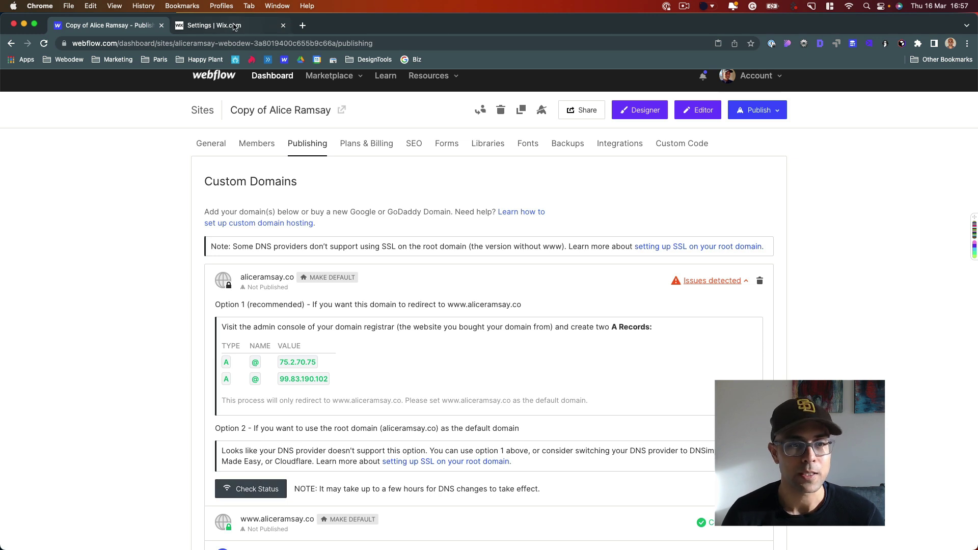
- Make the www version of the custom domain the default domain
scroll(497, 264, "down", 1)
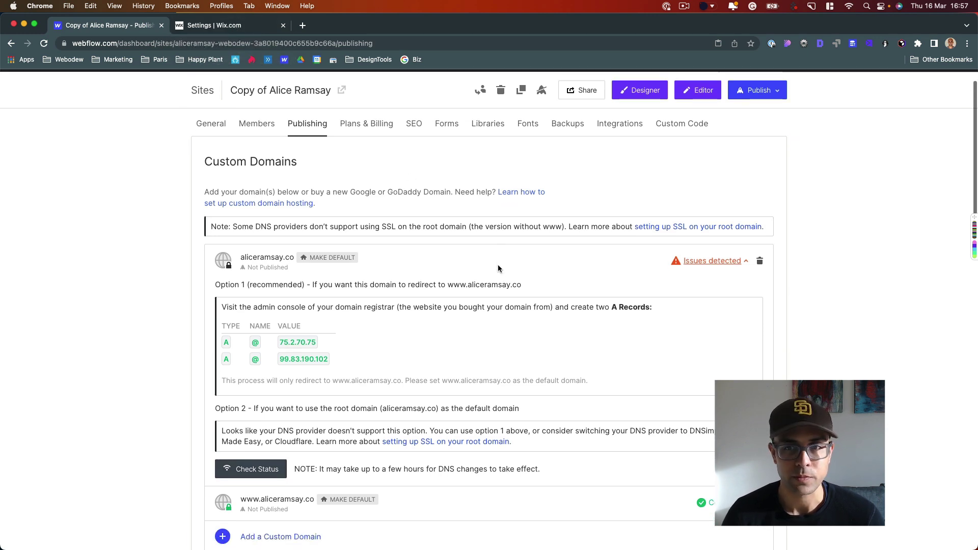
scroll(716, 256, "down", 1)
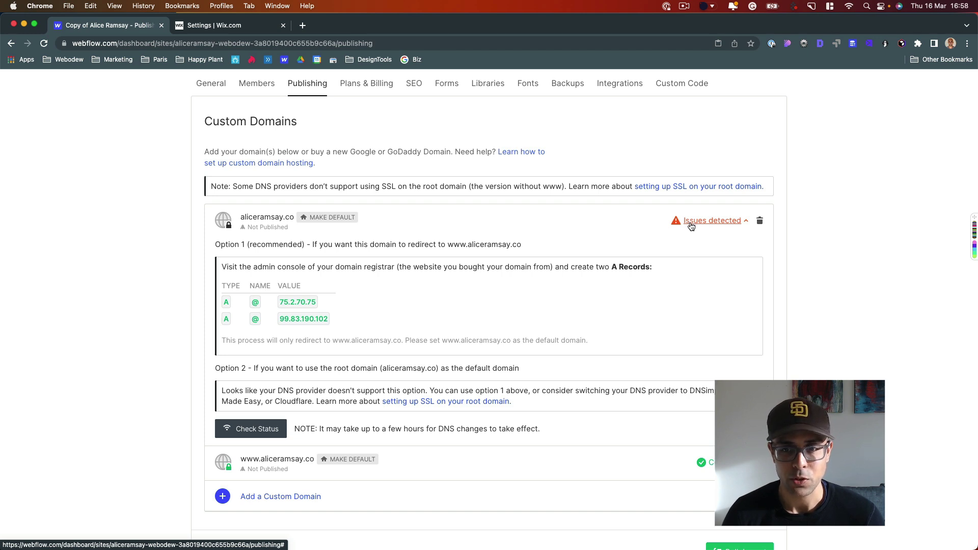
scroll(658, 410, "down", 2)
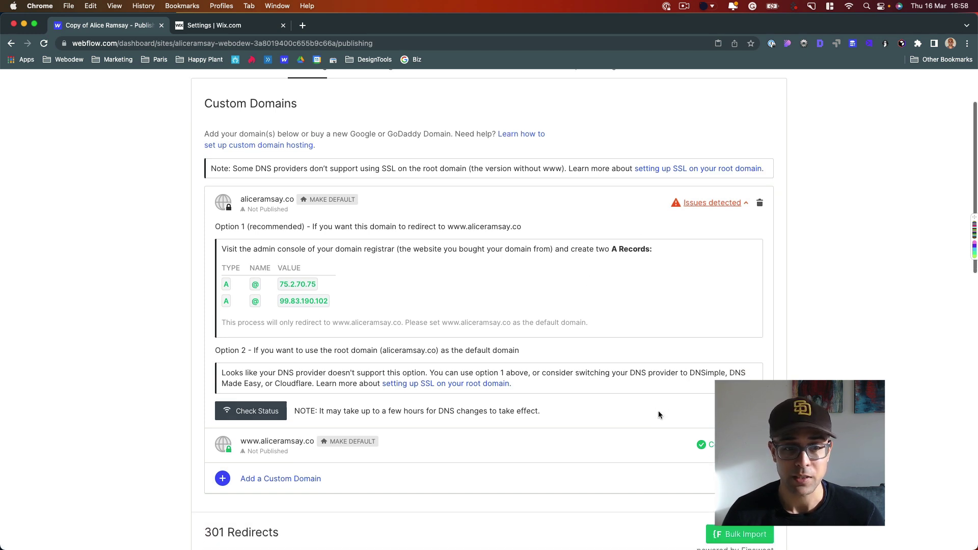
left_click(345, 426)
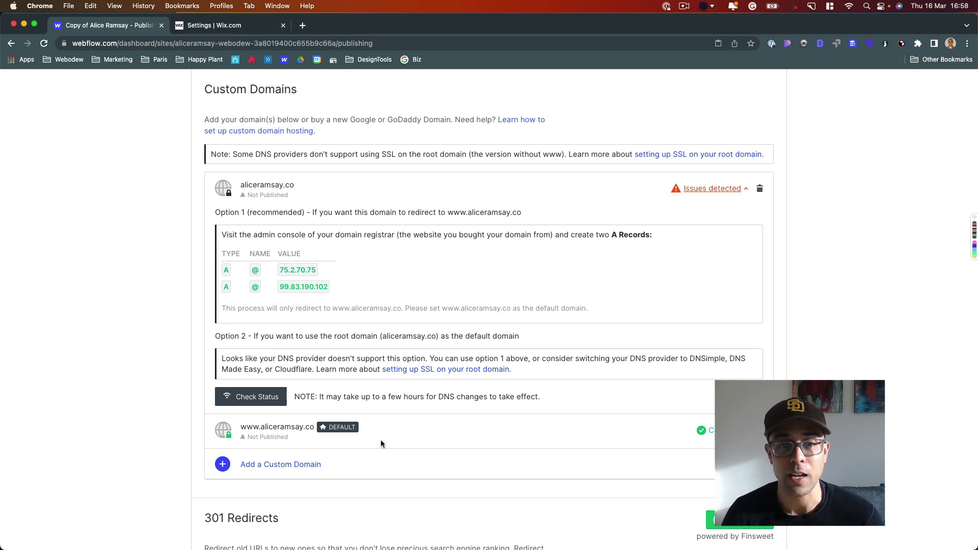
scroll(847, 293, "up", 1)
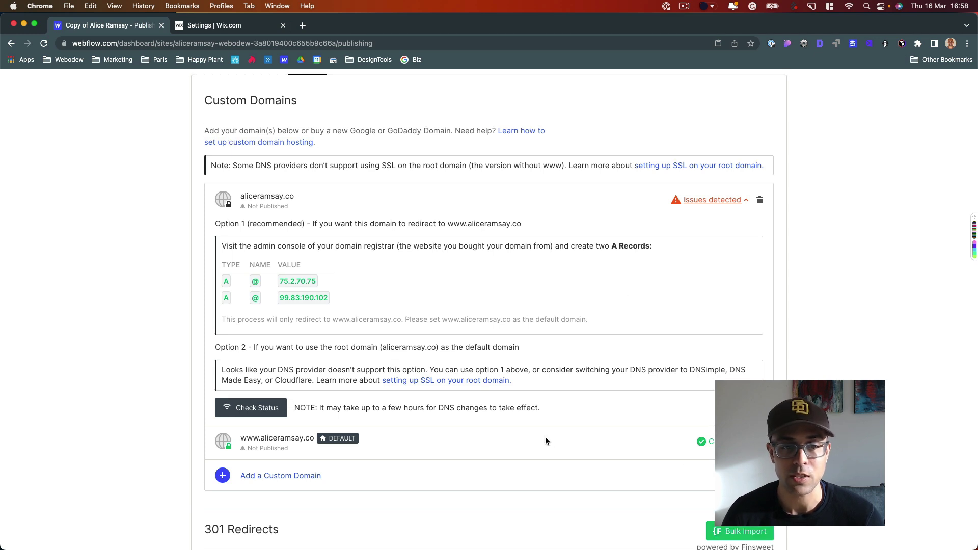
scroll(545, 436, "up", 4)
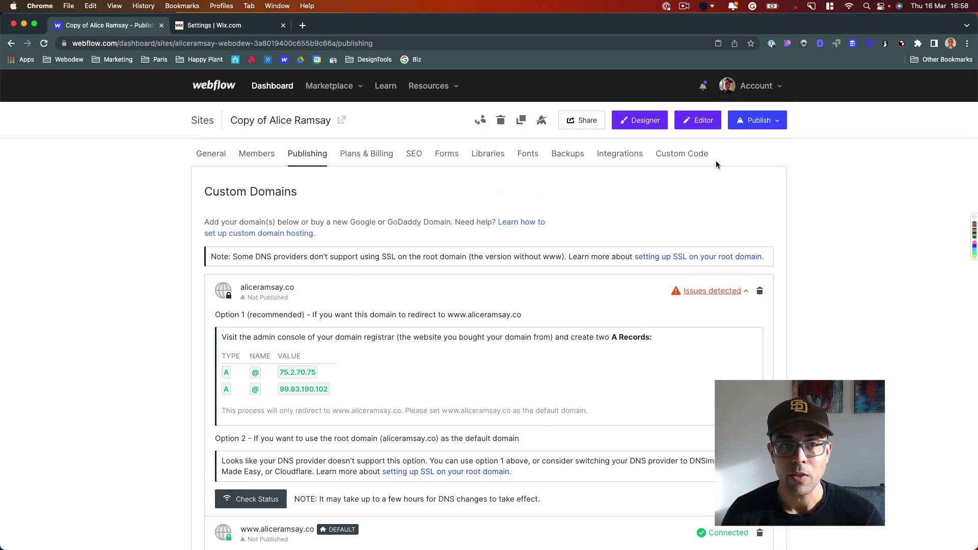
- Copy the root domain's host name from the Wix A records and load it in a new browser tab
left_click(305, 26)
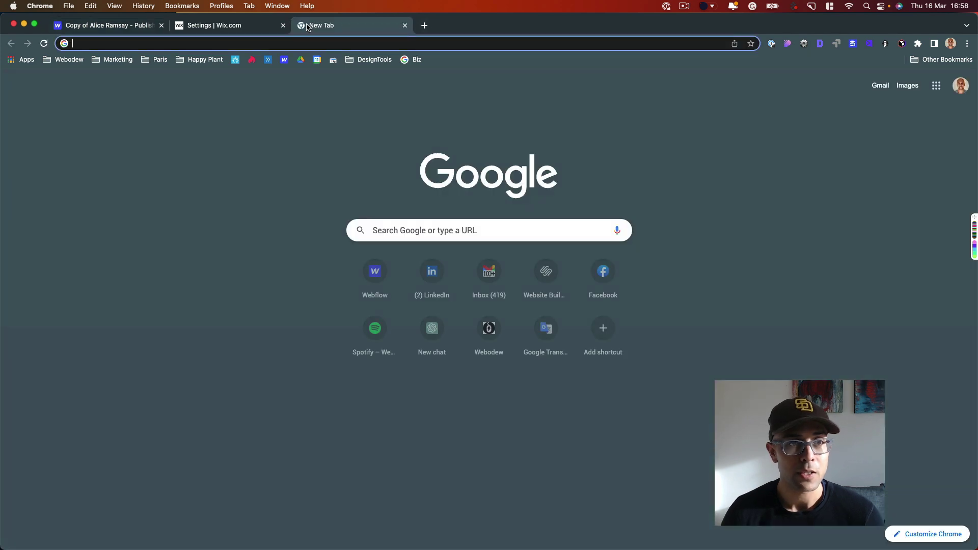
type("al")
key("Escape")
left_click(211, 31)
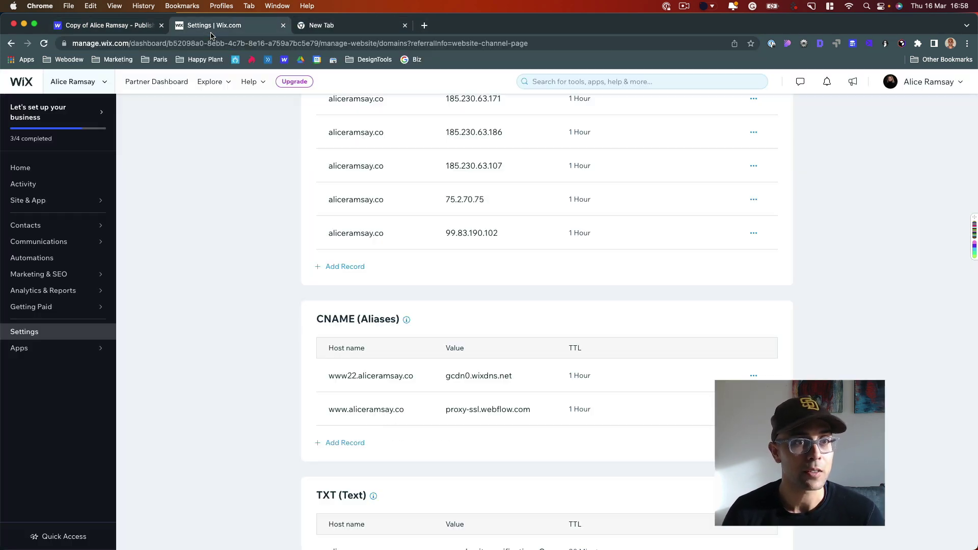
left_click_drag(329, 133, 389, 136)
key("super+c")
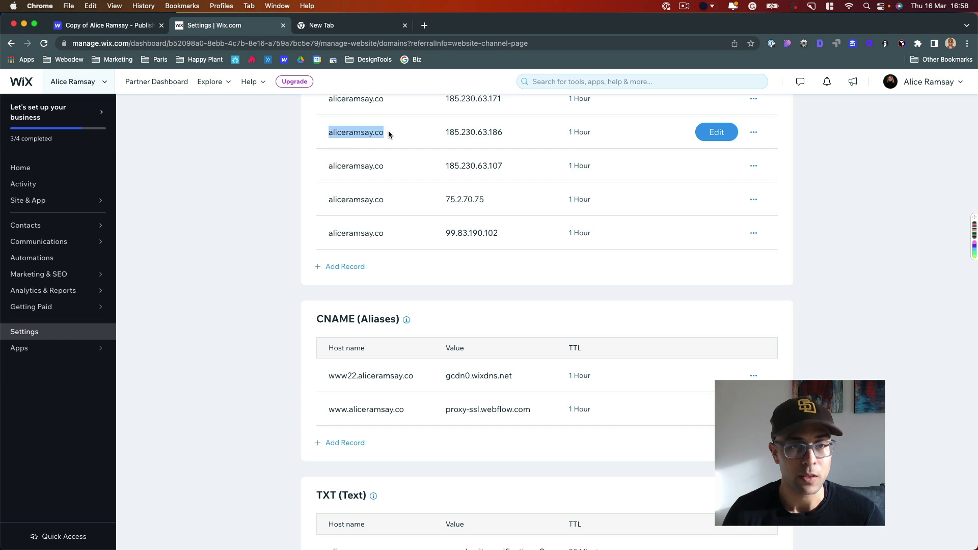
left_click(340, 28)
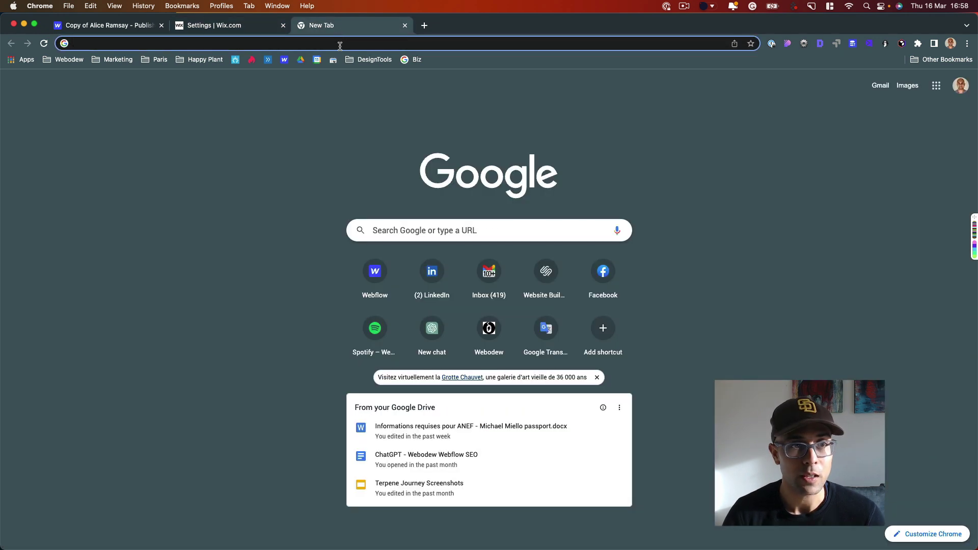
left_click(250, 45)
key("super+v")
key("Return")
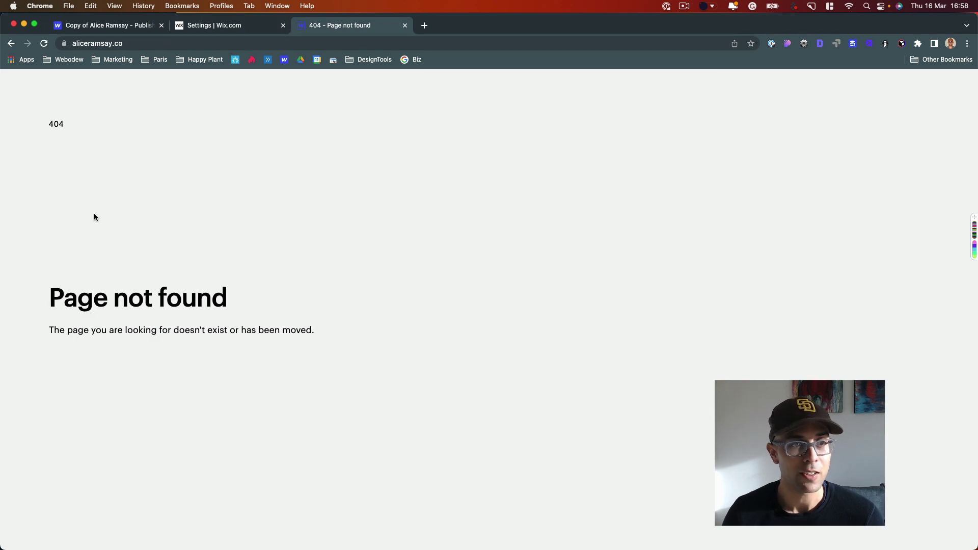
- Publish the Webflow site to both the staging subdomain and the www custom domain
left_click(209, 25)
scroll(662, 152, "up", 5)
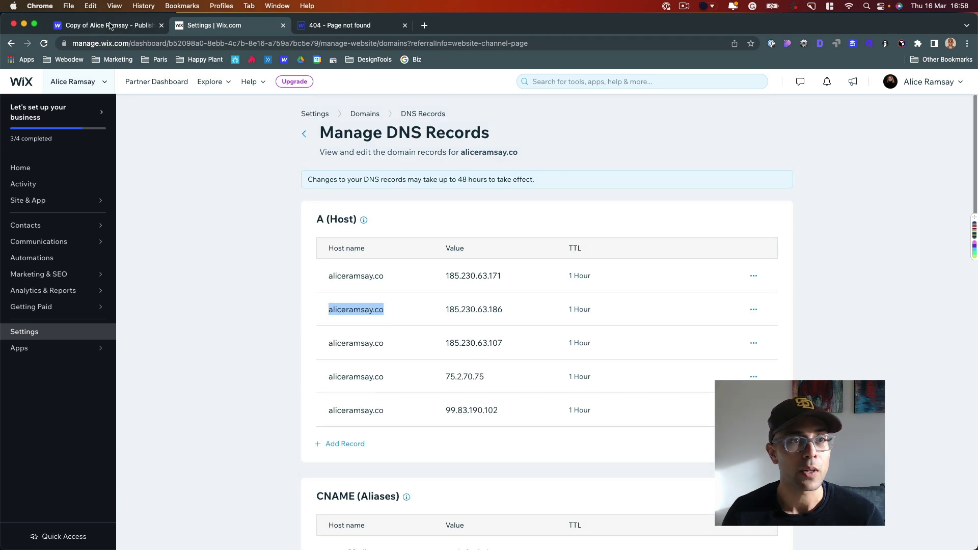
key("super+1")
left_click(785, 128)
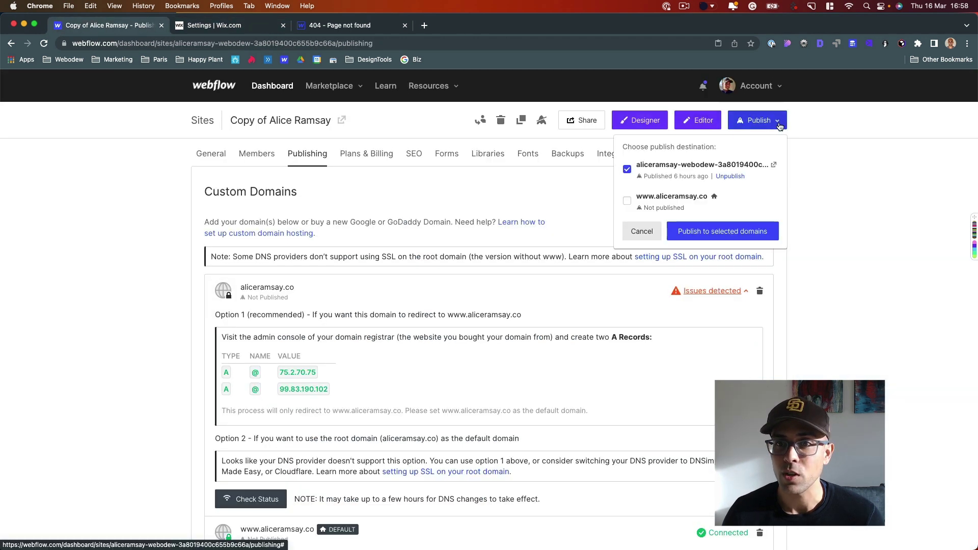
left_click(627, 202)
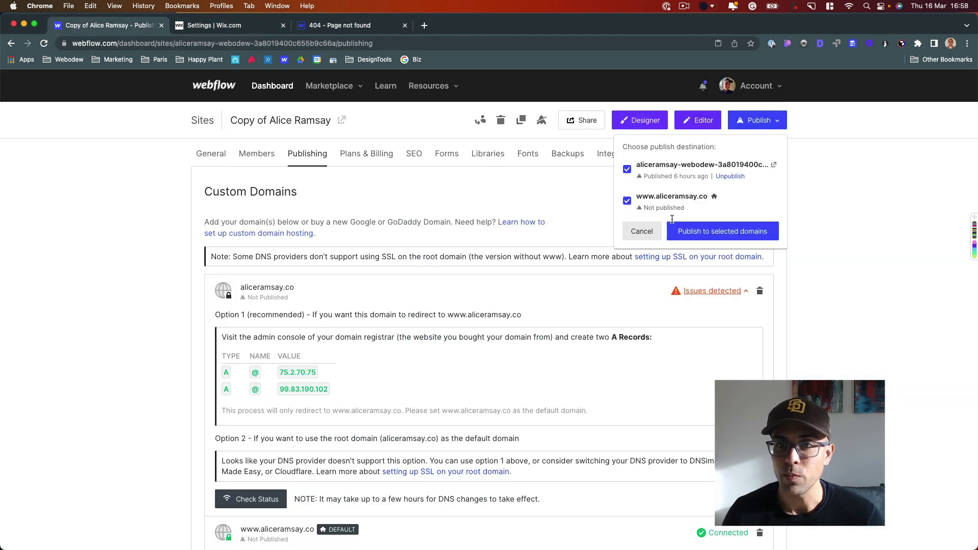
left_click(691, 237)
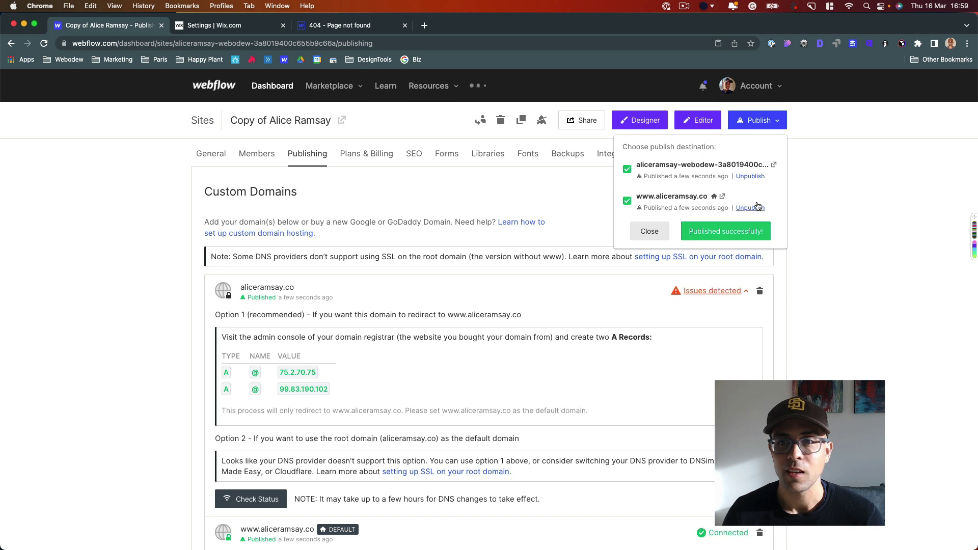
- Open the published site at the www custom domain and look through its home page
left_click(722, 199)
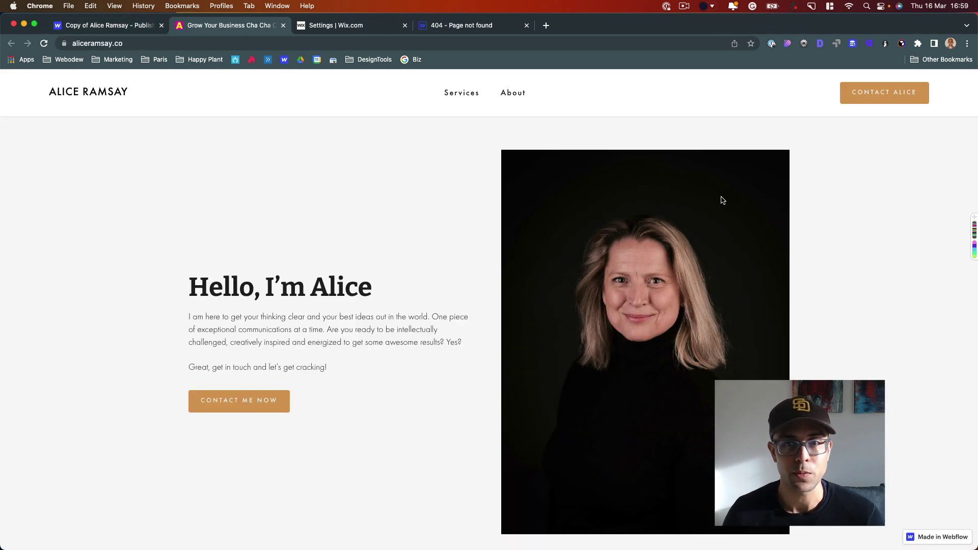
scroll(585, 300, "down", 10)
scroll(585, 300, "down", 10)
scroll(585, 302, "up", 20)
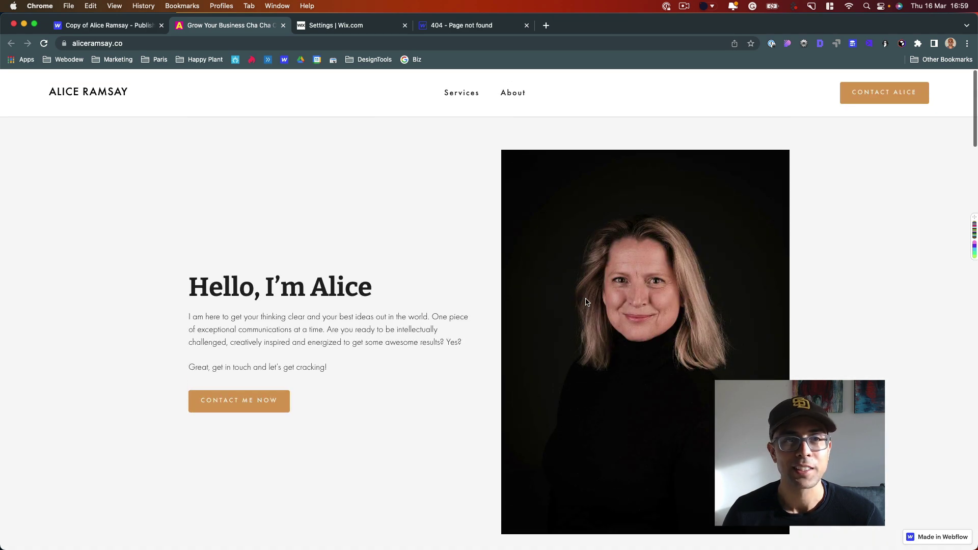
- Revisit the Webflow publishing settings and return to the domain's DNS records in Wix
left_click(114, 25)
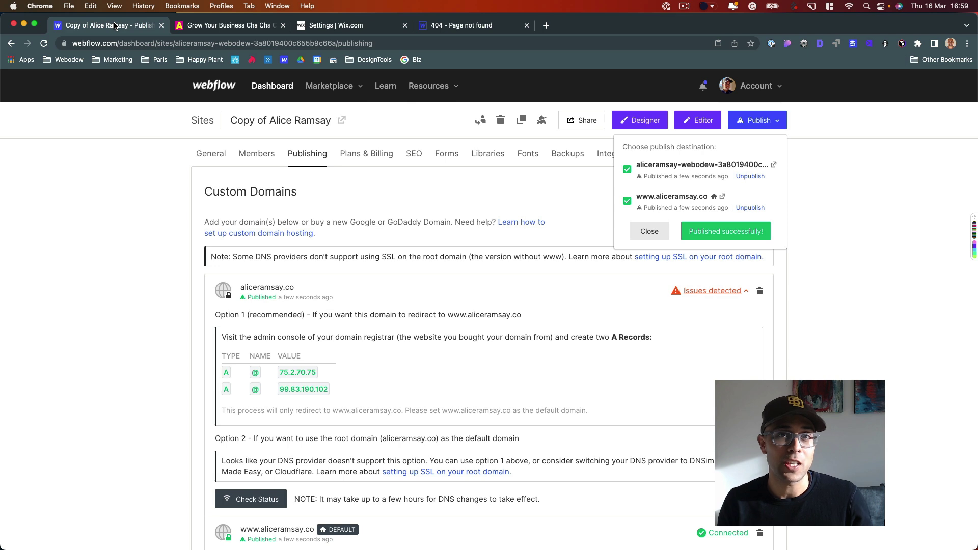
left_click(326, 27)
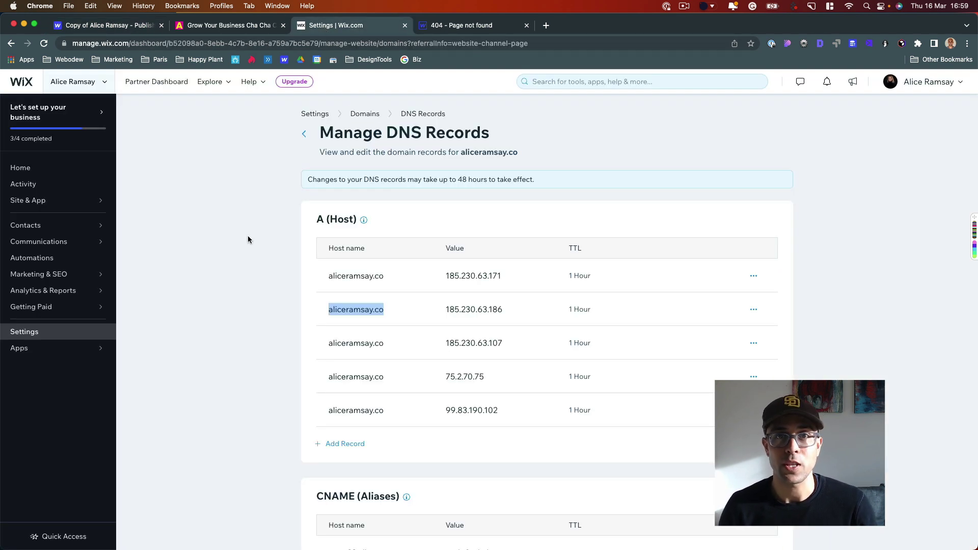